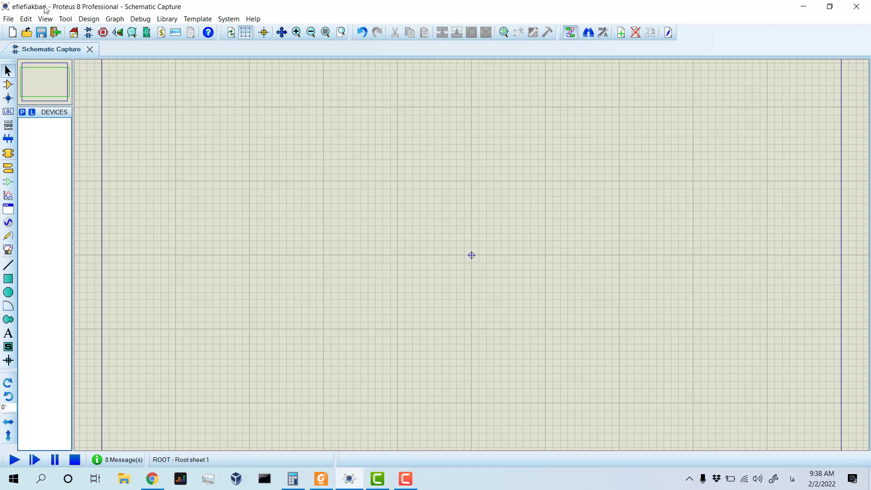
pyautogui.click(11, 20)
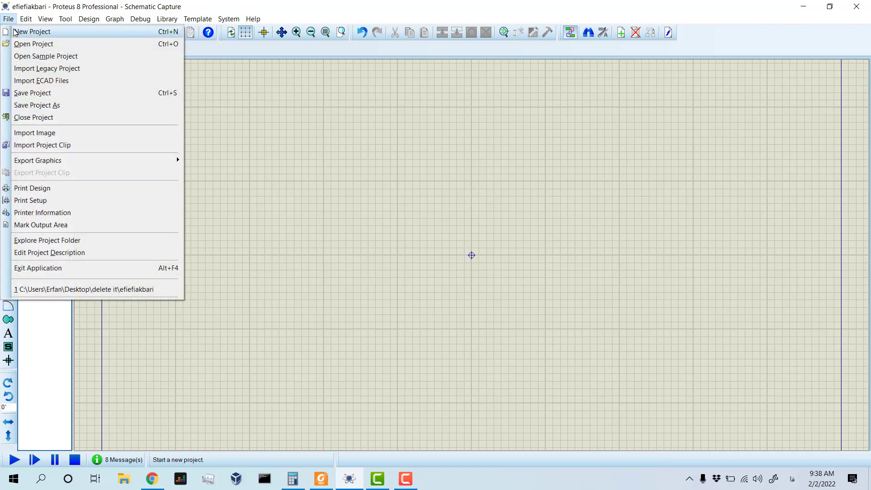
pyautogui.click(15, 32)
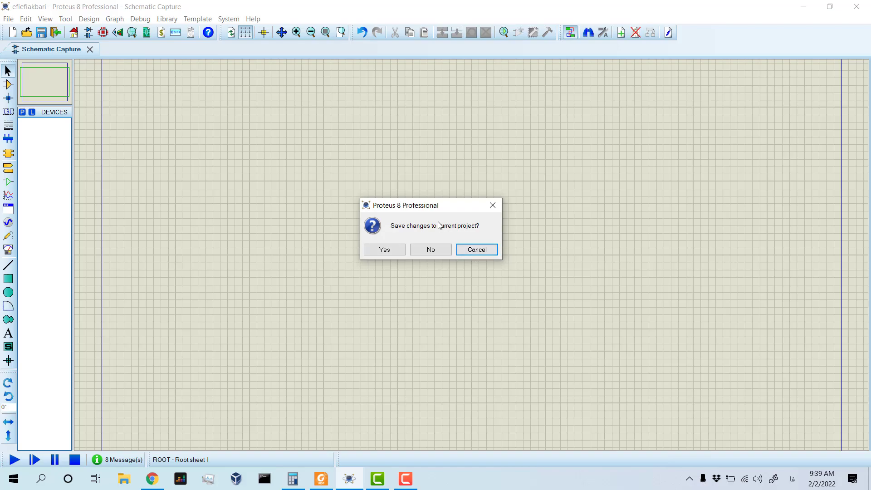
pyautogui.moveTo(445, 210); pyautogui.dragTo(439, 202)
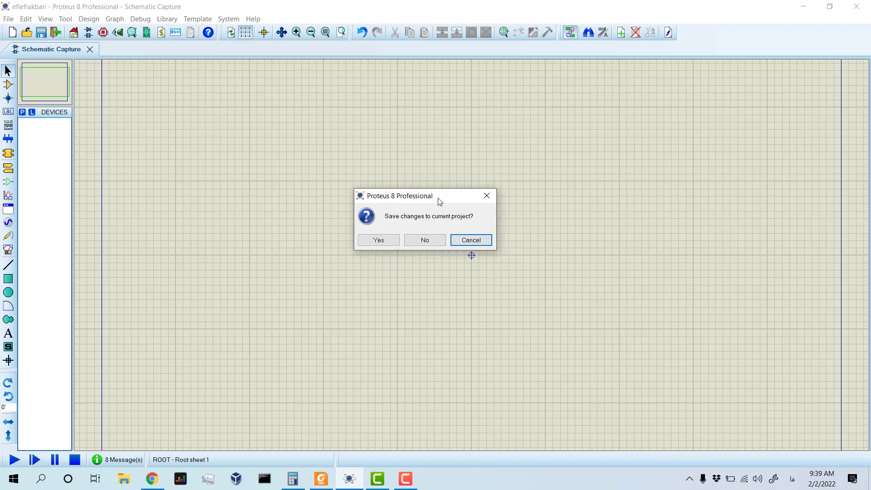
pyautogui.click(476, 241)
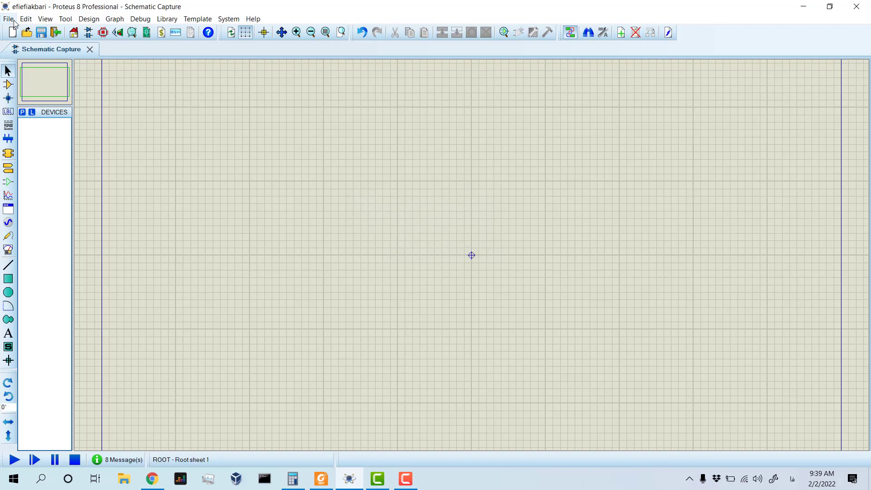
# Start a new project without saving the changes to the current one
pyautogui.click(12, 21)
pyautogui.click(11, 20)
pyautogui.click(10, 20)
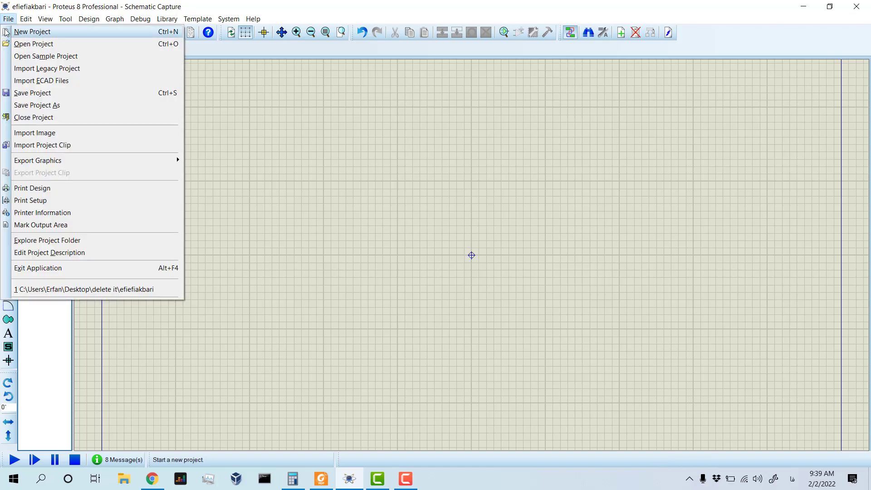
pyautogui.click(10, 31)
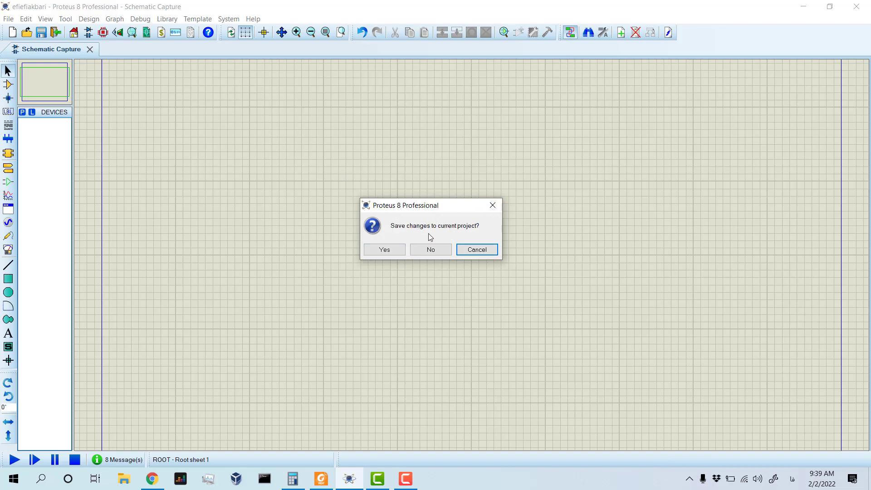
pyautogui.moveTo(416, 203); pyautogui.dragTo(431, 192)
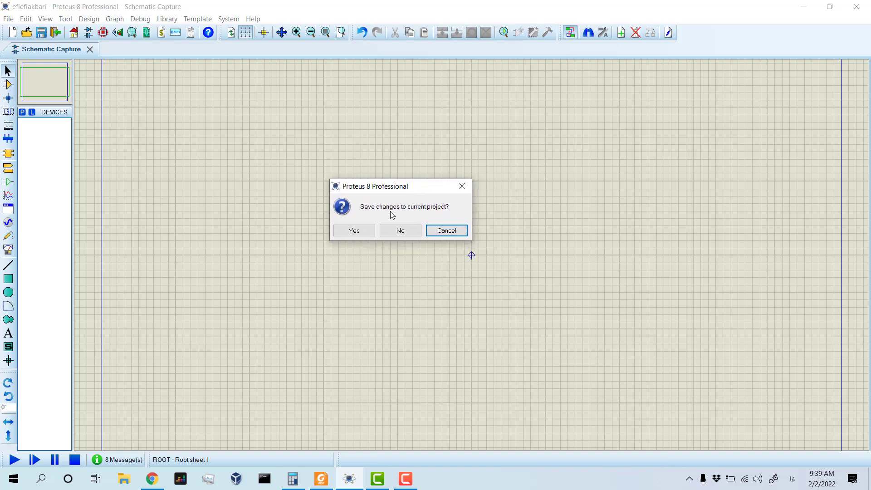
pyautogui.click(414, 230)
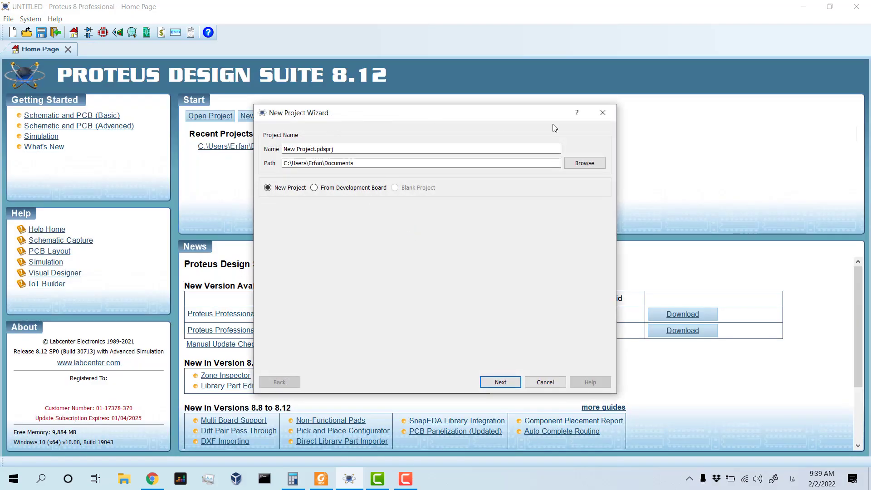
pyautogui.click(603, 113)
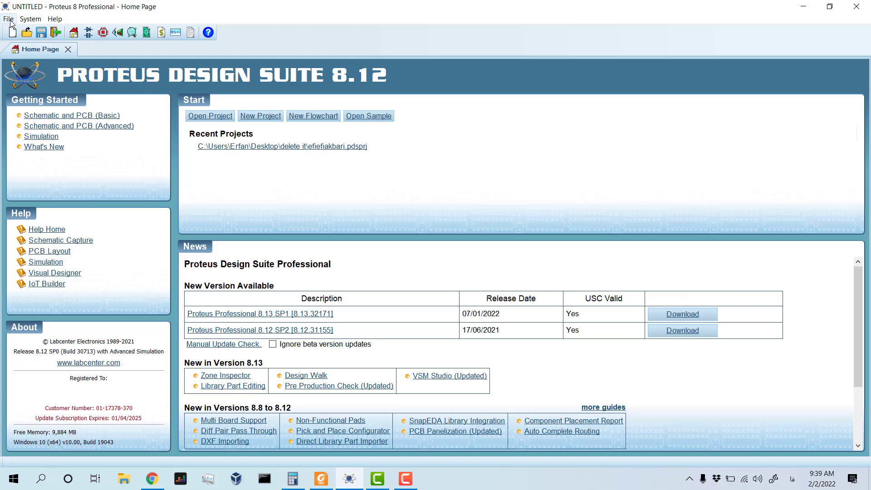
pyautogui.click(9, 20)
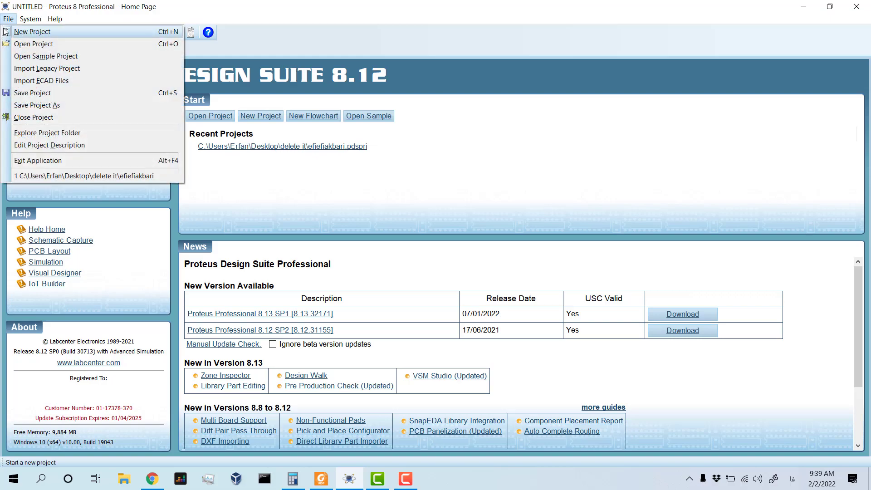
pyautogui.click(7, 36)
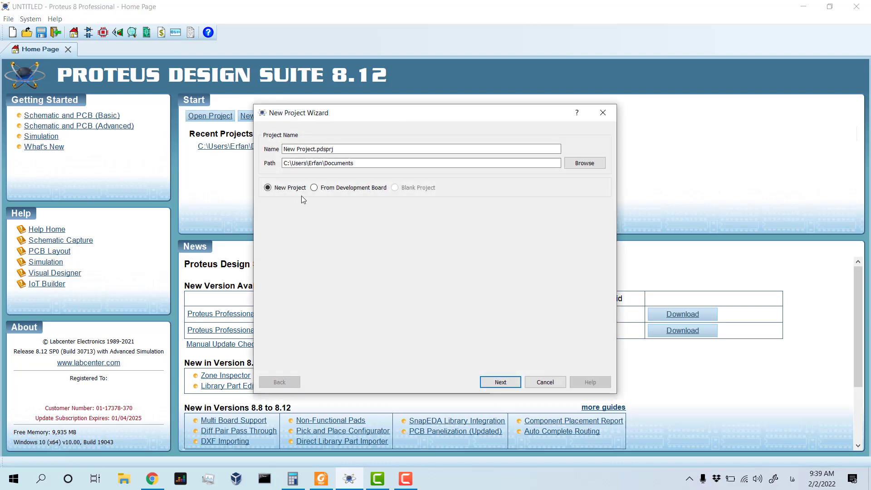
# Name the new project test1, keeping the .pdsprj extension
pyautogui.click(370, 150)
pyautogui.moveTo(370, 149); pyautogui.dragTo(288, 142)
pyautogui.click(314, 150)
pyautogui.press('BackSpace')
pyautogui.press('BackSpace')
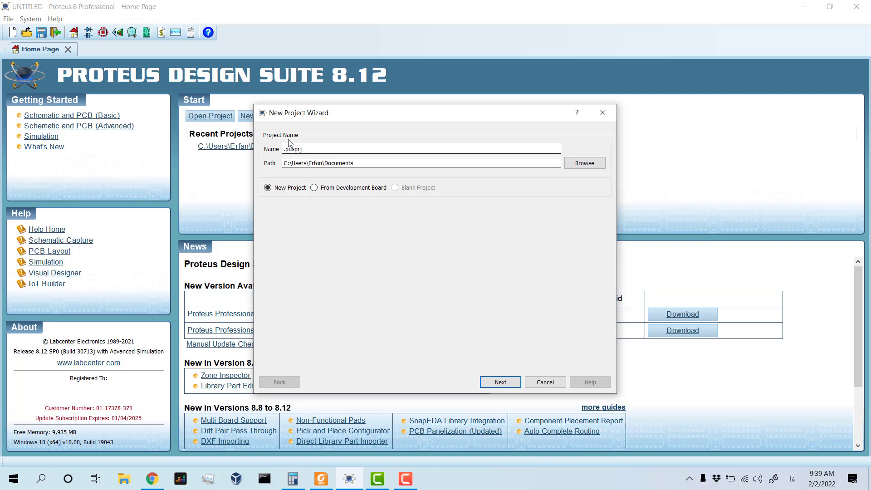
pyautogui.write('ف')
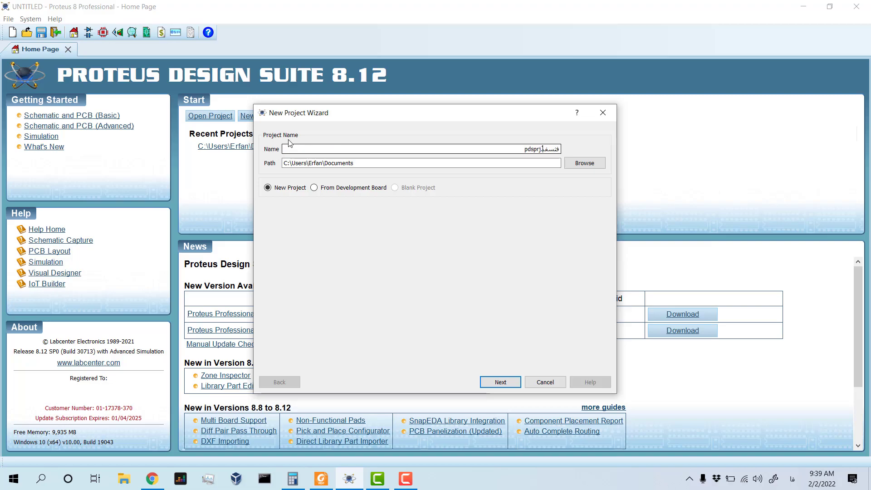
pyautogui.press('BackSpace')
pyautogui.write('test')
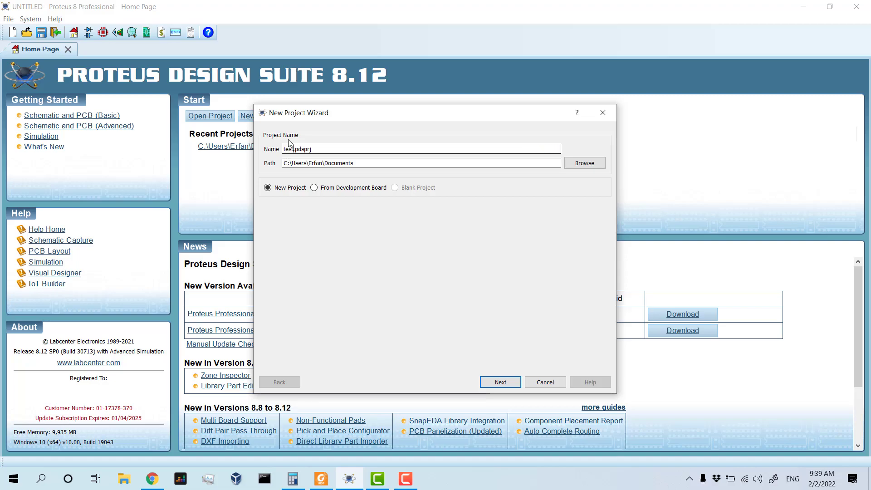
pyautogui.write('1')
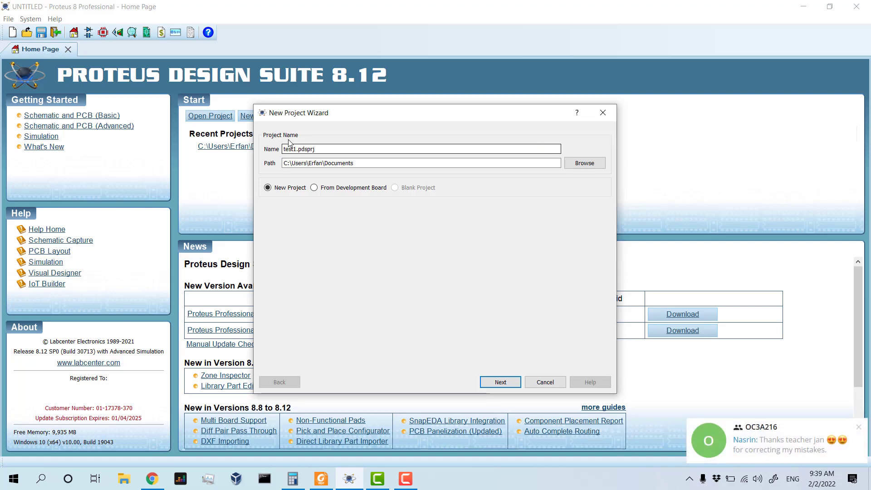
# Dismiss the incoming chat notification and quit the messaging app running in the background
pyautogui.click(858, 427)
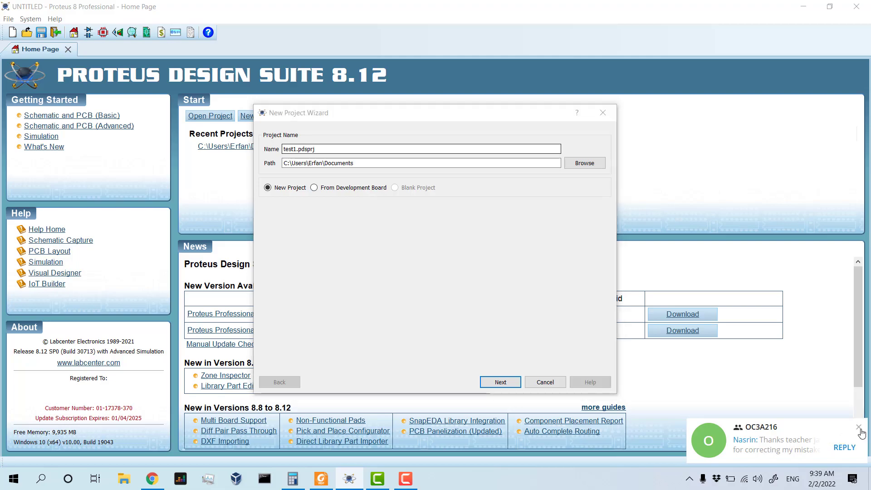
pyautogui.click(689, 478)
pyautogui.rightClick(701, 456)
pyautogui.click(743, 452)
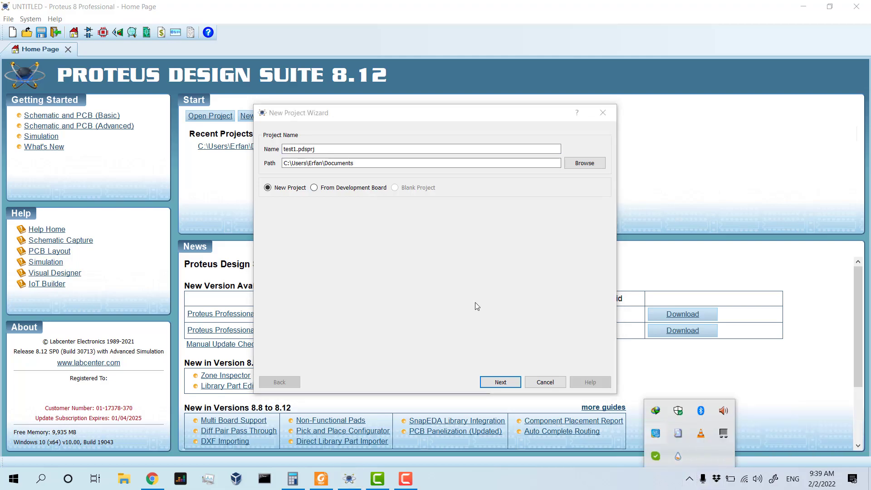
pyautogui.click(464, 277)
# Create a folder named test inside Documents and set it as the project's save path
pyautogui.click(316, 163)
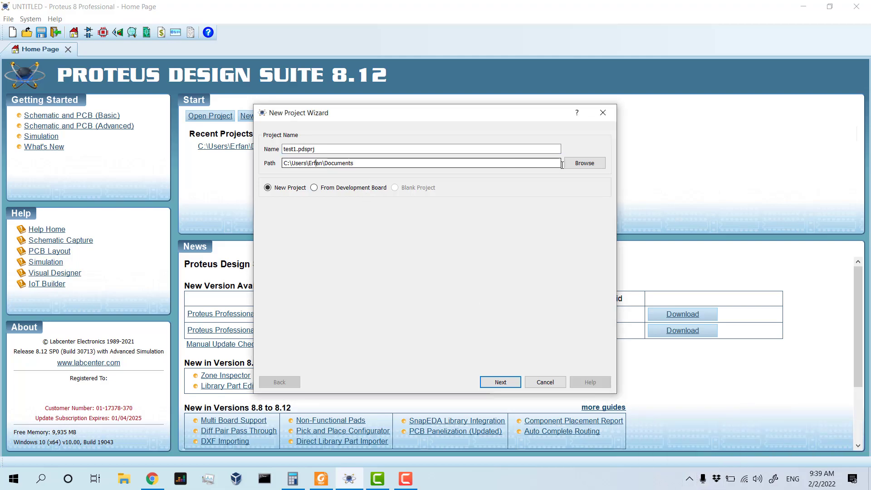
pyautogui.click(578, 164)
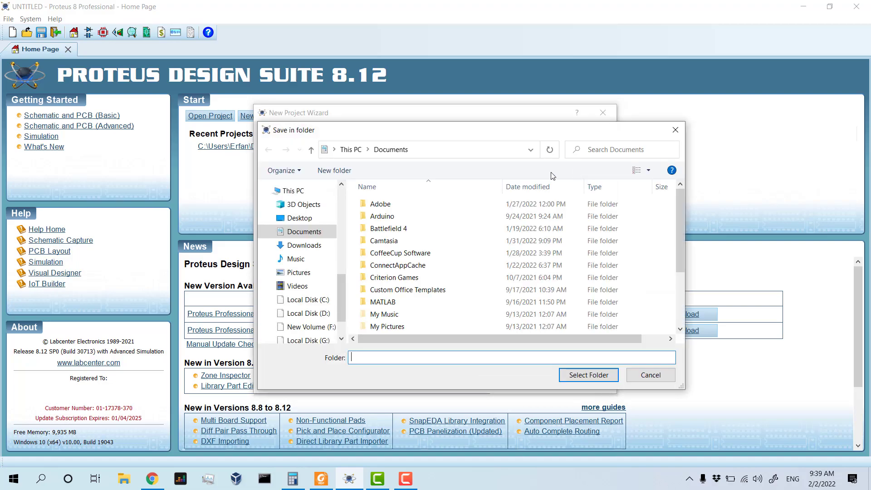
pyautogui.click(293, 219)
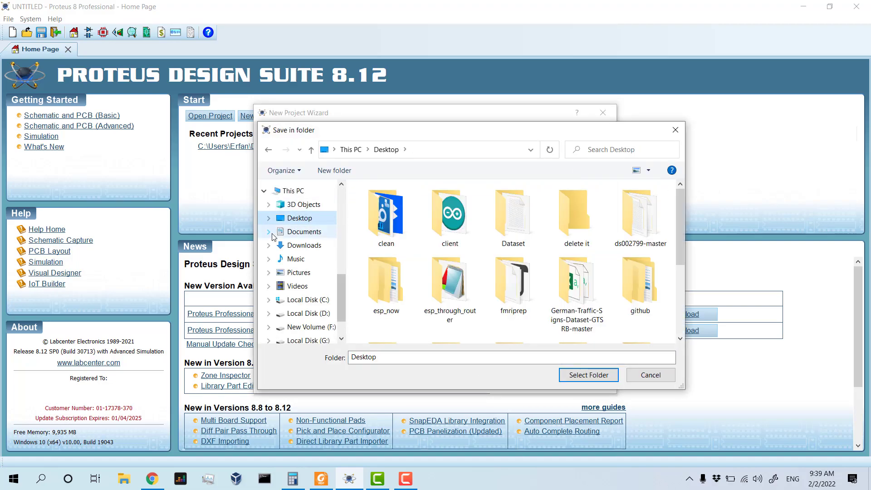
pyautogui.click(295, 231)
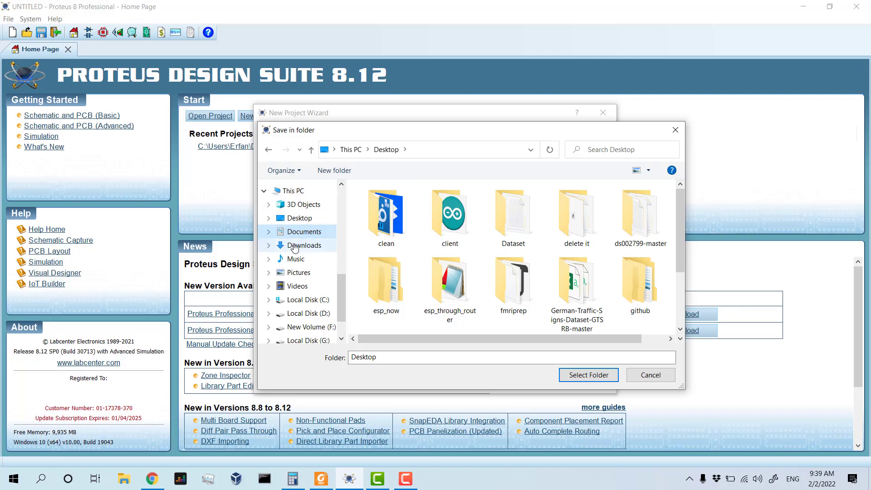
pyautogui.click(334, 171)
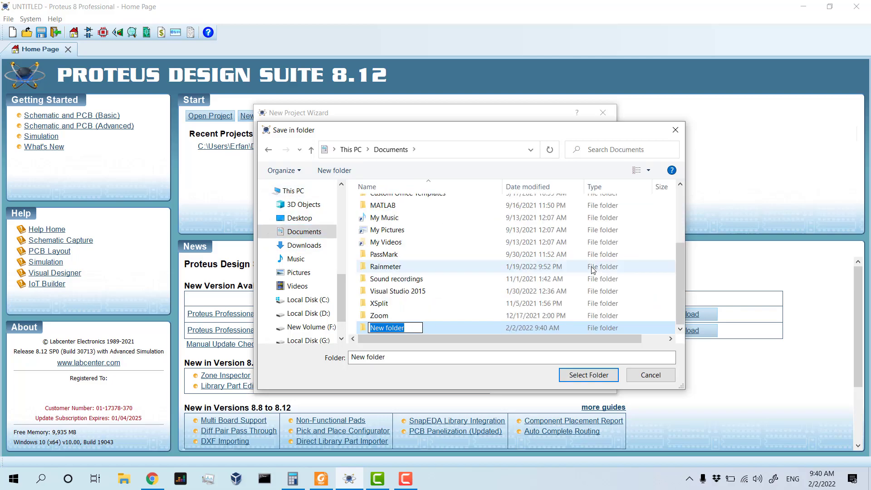
pyautogui.write('test')
pyautogui.press('Return')
pyautogui.doubleClick(547, 328)
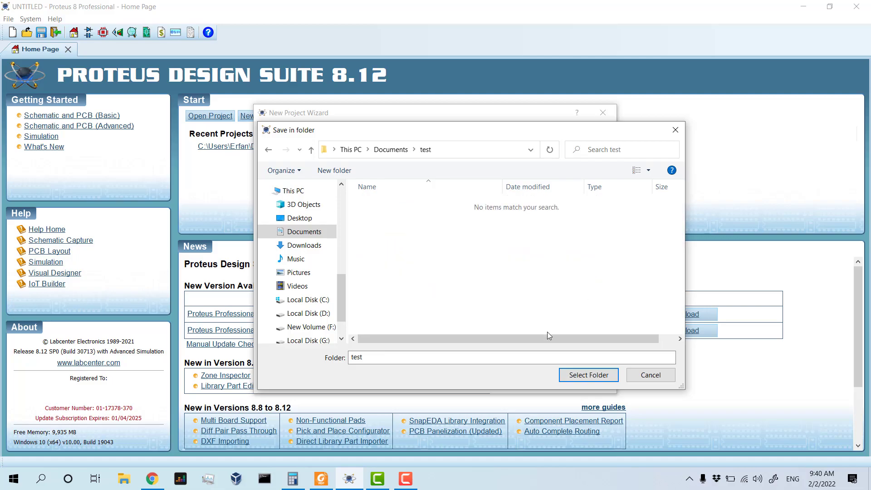
pyautogui.click(566, 377)
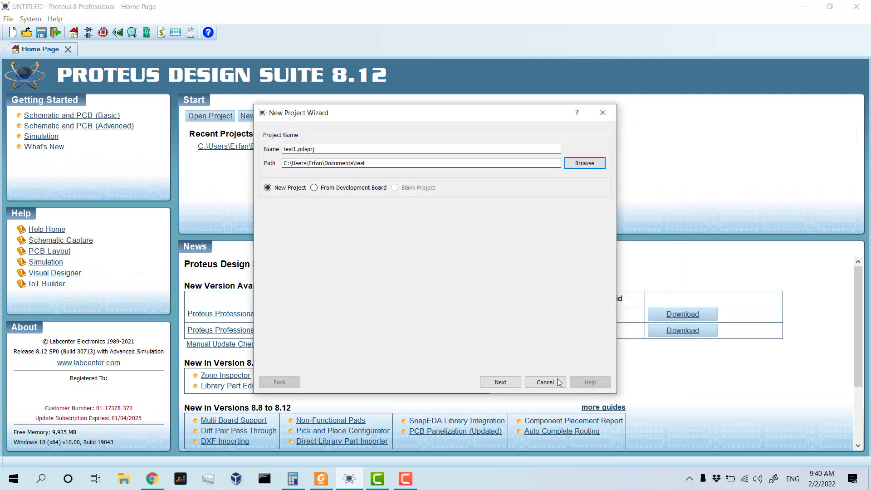
# Create the project with the remaining default wizard settings, including No Firmware Project
pyautogui.click(496, 384)
pyautogui.click(496, 384)
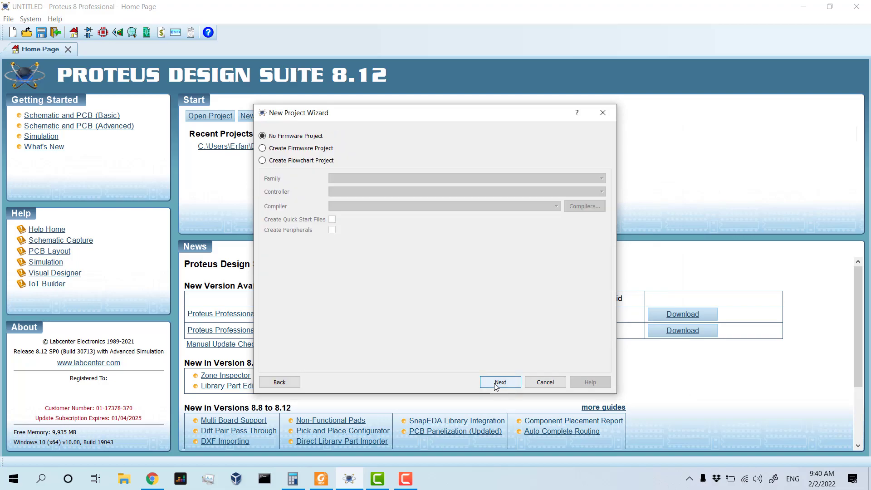
pyautogui.click(496, 383)
pyautogui.click(496, 384)
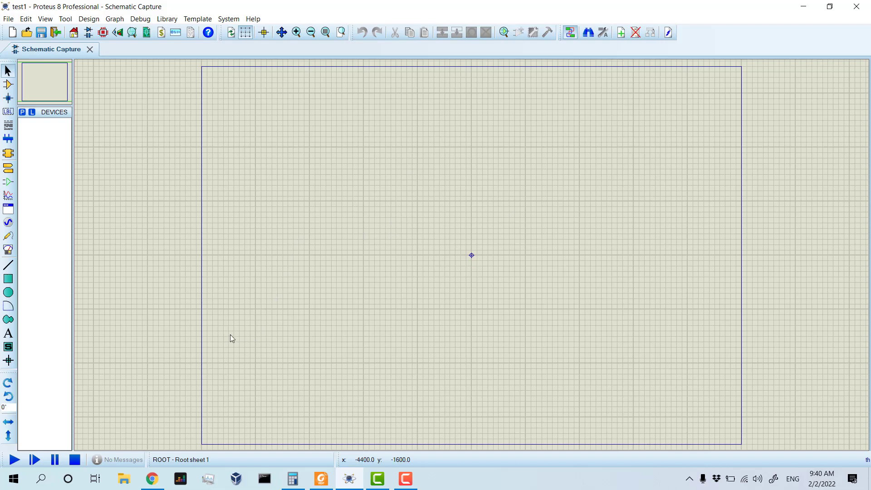
# Zoom around the empty schematic sheet and pan it until the whole sheet border is in view
pyautogui.scroll(-2, 510, 250)
pyautogui.scroll(-1, 499, 254)
pyautogui.scroll(3, 418, 249)
pyautogui.scroll(-1, 352, 230)
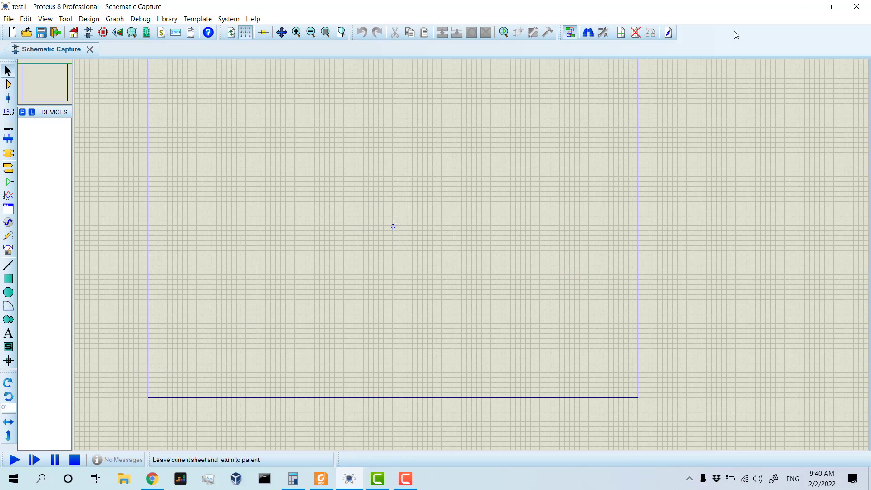
pyautogui.middleClick(350, 164)
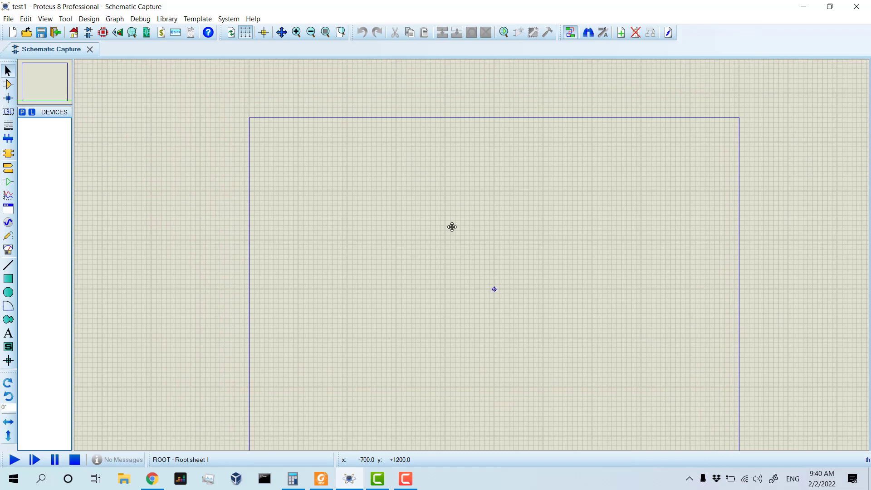
pyautogui.click(409, 183)
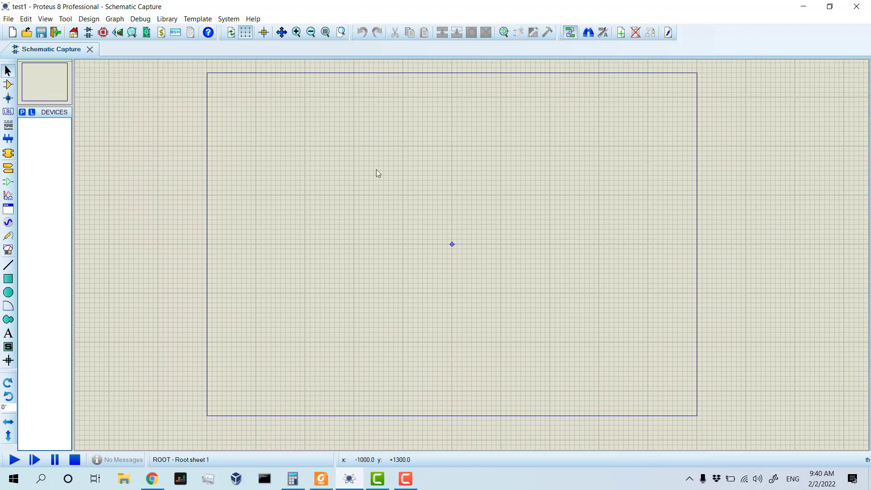
# Magnify the schematic sheet in several increments and reduce it again to show its full border
pyautogui.click(296, 34)
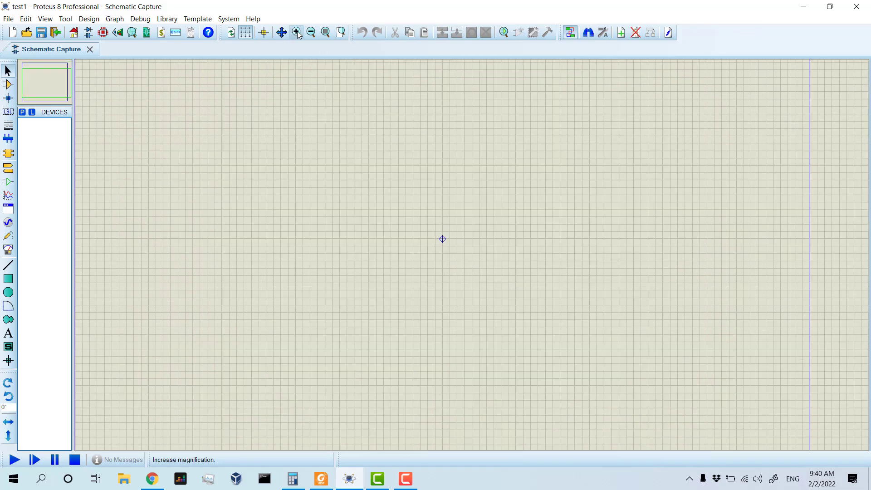
pyautogui.click(297, 35)
pyautogui.click(297, 35)
pyautogui.click(297, 35)
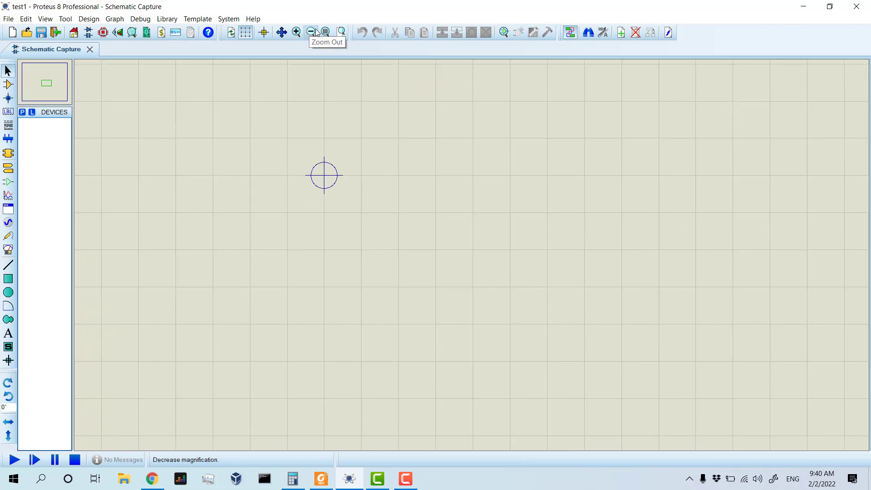
pyautogui.click(311, 33)
pyautogui.click(311, 33)
pyautogui.click(311, 33)
pyautogui.click(311, 33)
pyautogui.click(297, 32)
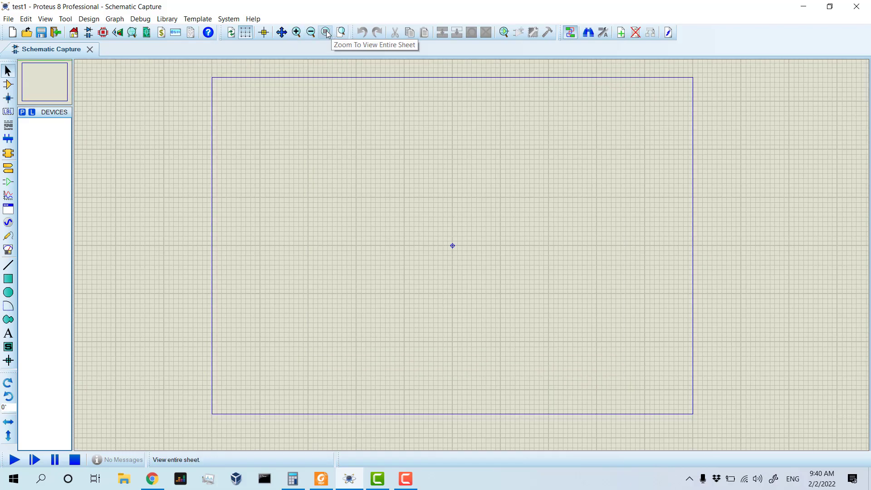
# Reduce the magnification until the sheet is very small, and fit the entire sheet in the view
pyautogui.click(311, 33)
pyautogui.click(311, 32)
pyautogui.click(311, 31)
pyautogui.click(311, 32)
pyautogui.click(311, 32)
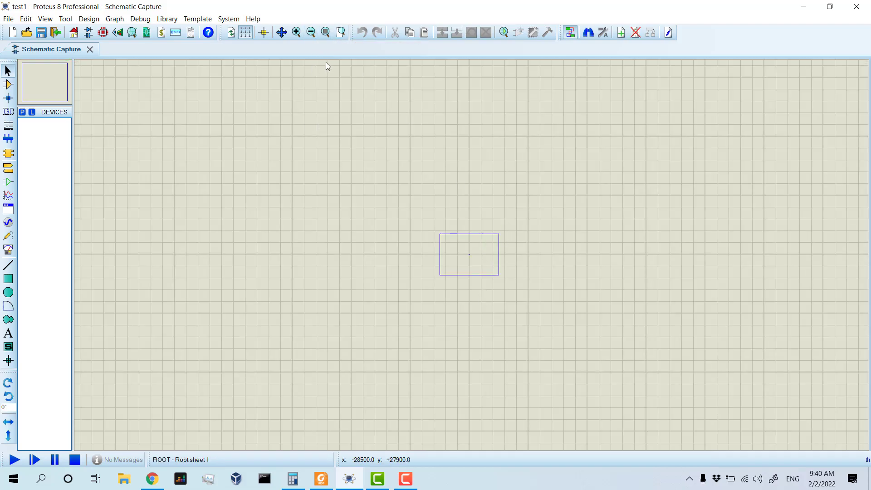
pyautogui.click(325, 32)
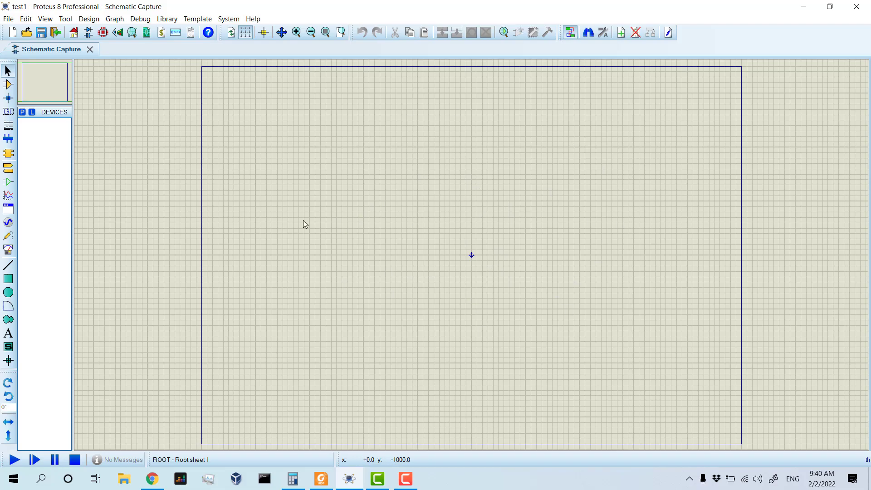
# Zoom to a boxed area in the sheet's upper-left quarter, and reduce the magnification until the whole sheet border is in view
pyautogui.click(343, 36)
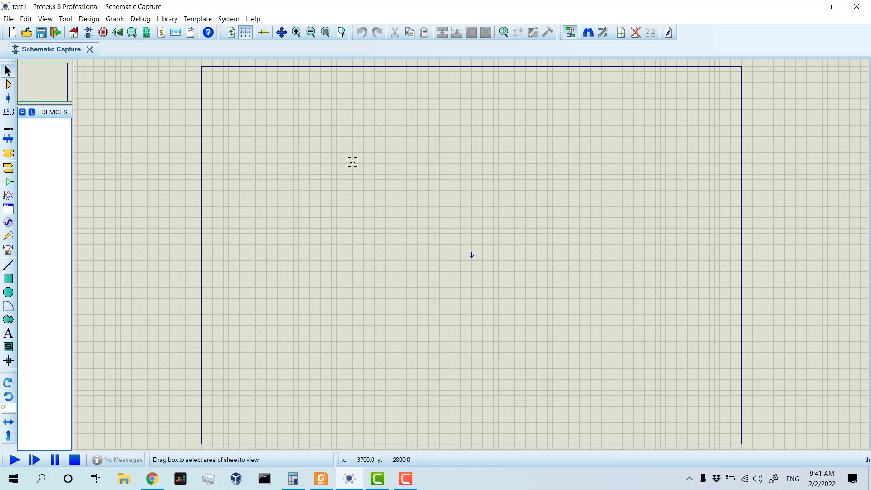
pyautogui.moveTo(233, 93); pyautogui.dragTo(461, 256)
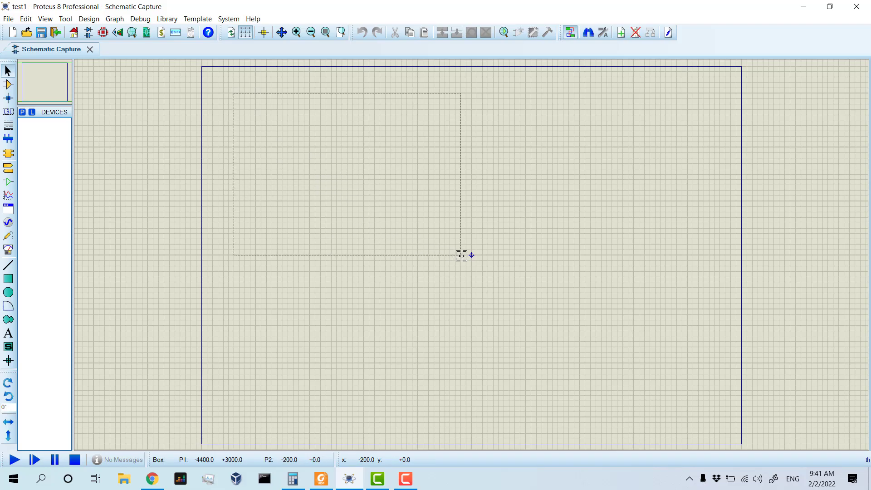
pyautogui.moveTo(461, 255); pyautogui.dragTo(461, 255)
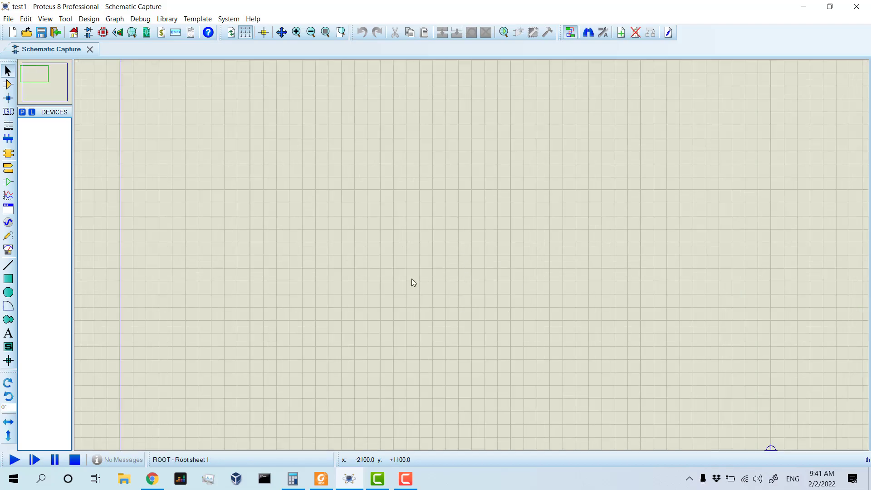
pyautogui.scroll(-5, 334, 277)
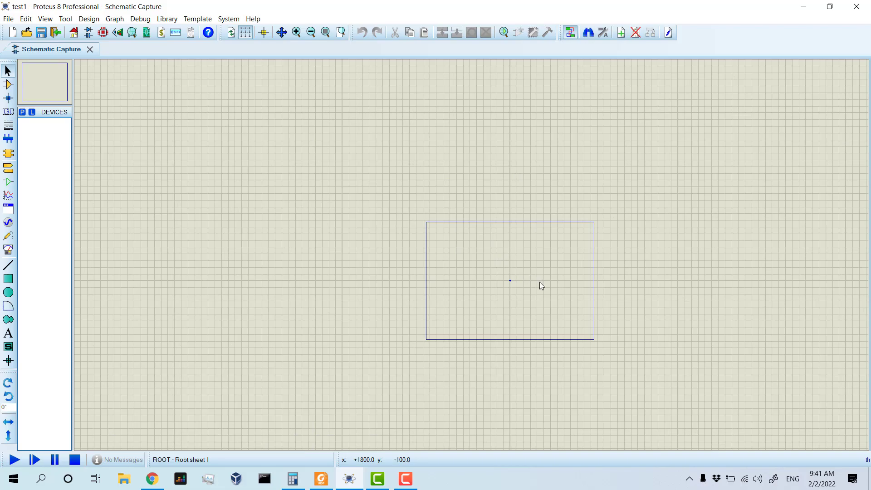
pyautogui.scroll(3, 518, 275)
pyautogui.scroll(-1, 466, 255)
pyautogui.scroll(-1, 443, 259)
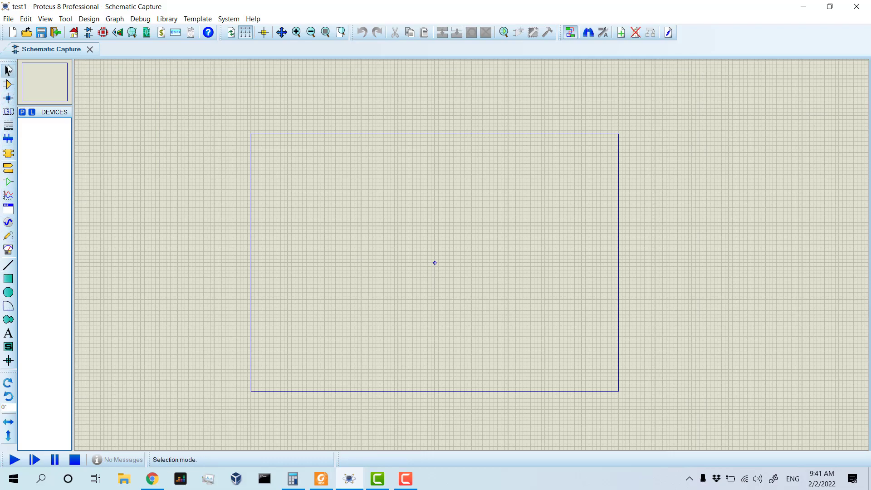
# Search the device library for "res" and add the generic resistor RES to the project's device list
pyautogui.click(8, 72)
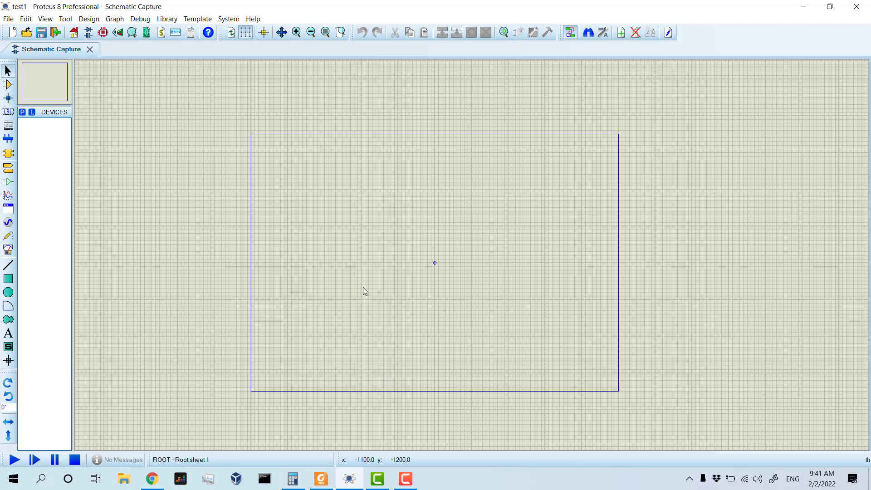
pyautogui.click(11, 87)
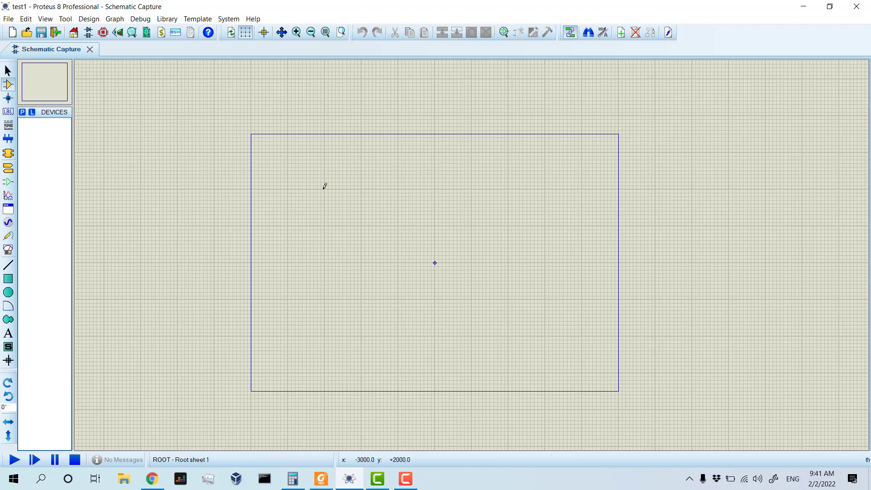
pyautogui.click(23, 112)
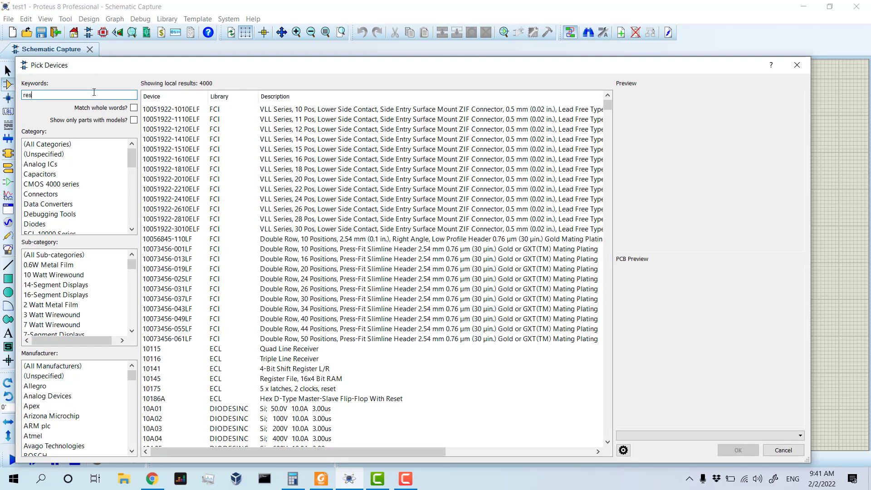
pyautogui.write('s')
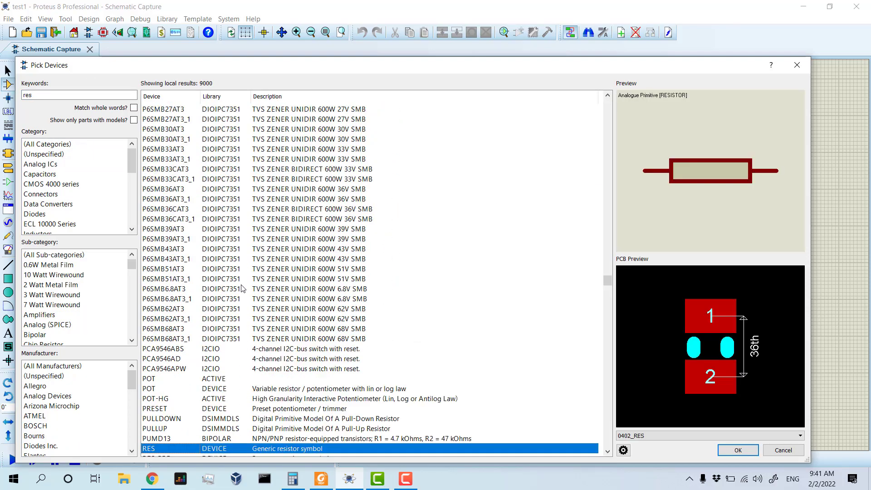
pyautogui.scroll(-4, 151, 345)
pyautogui.doubleClick(179, 330)
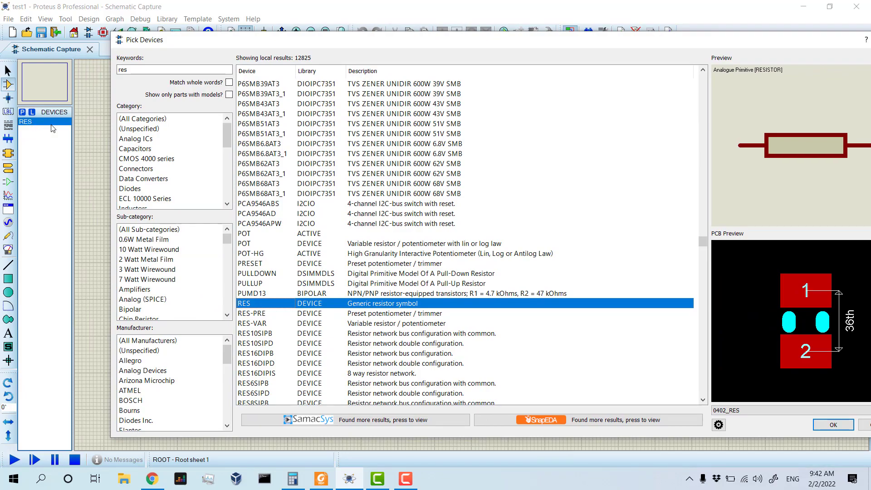
# Search the device library for "cap", add the generic non-electrolytic capacitor CAP to the device list, and close the library
pyautogui.click(138, 72)
pyautogui.doubleClick(139, 72)
pyautogui.write('cap')
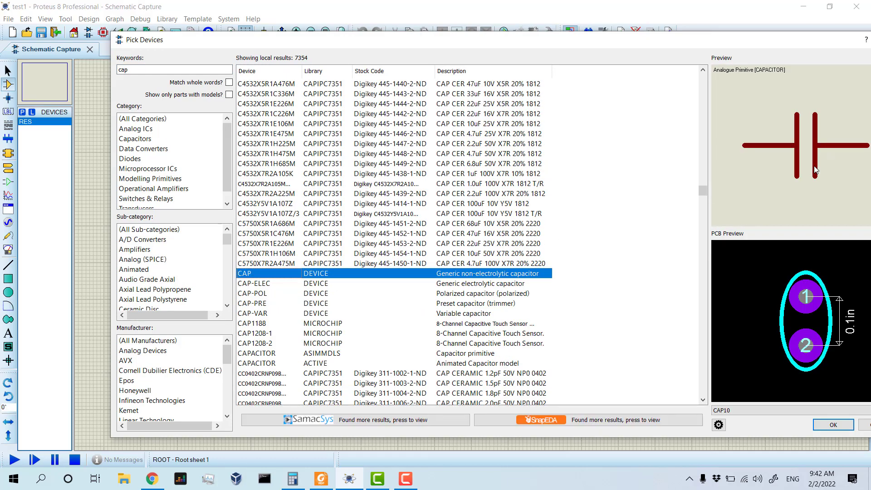
pyautogui.moveTo(747, 40); pyautogui.dragTo(706, 30)
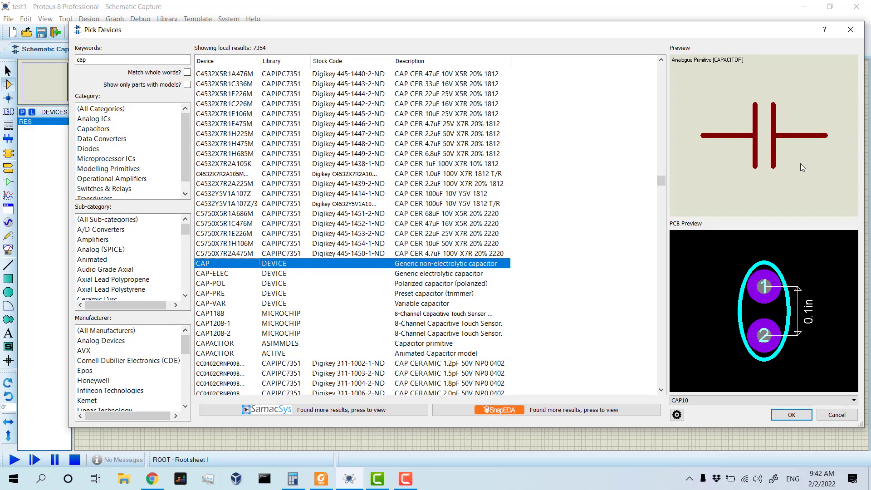
pyautogui.moveTo(282, 23); pyautogui.dragTo(458, 59)
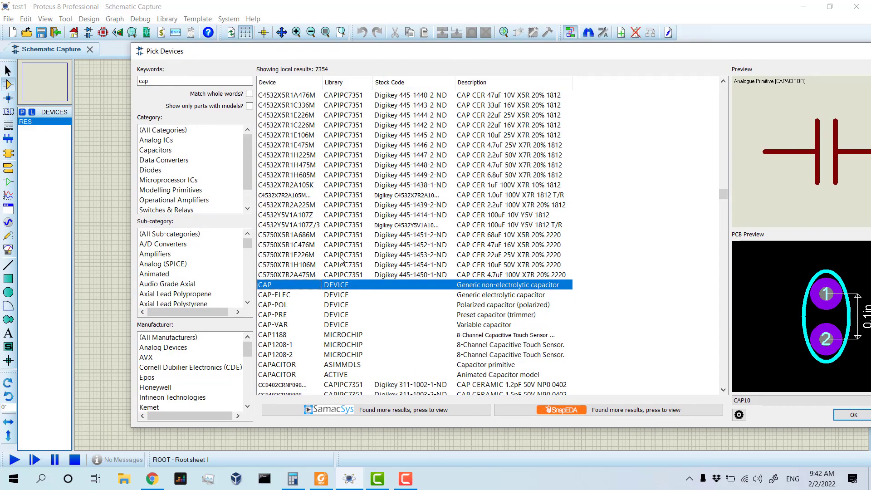
pyautogui.scroll(7, 343, 256)
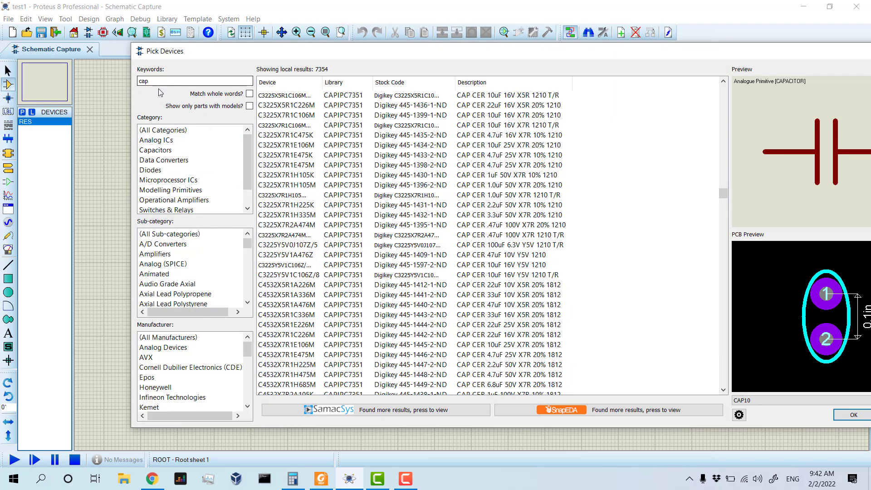
pyautogui.scroll(-8, 362, 195)
pyautogui.scroll(-3, 362, 195)
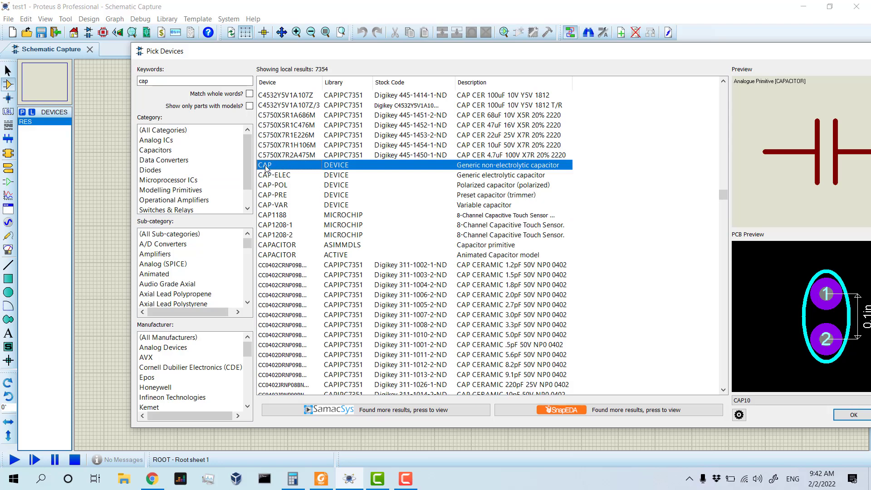
pyautogui.doubleClick(327, 166)
pyautogui.moveTo(663, 57); pyautogui.dragTo(603, 62)
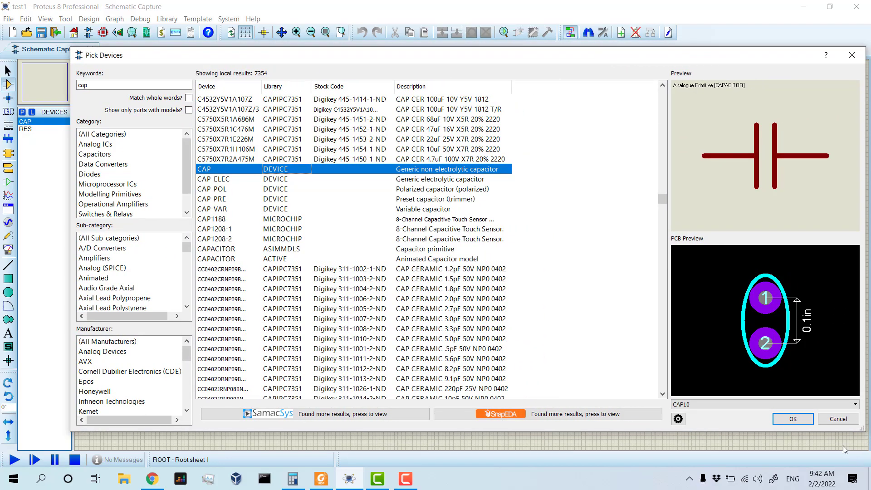
pyautogui.click(813, 420)
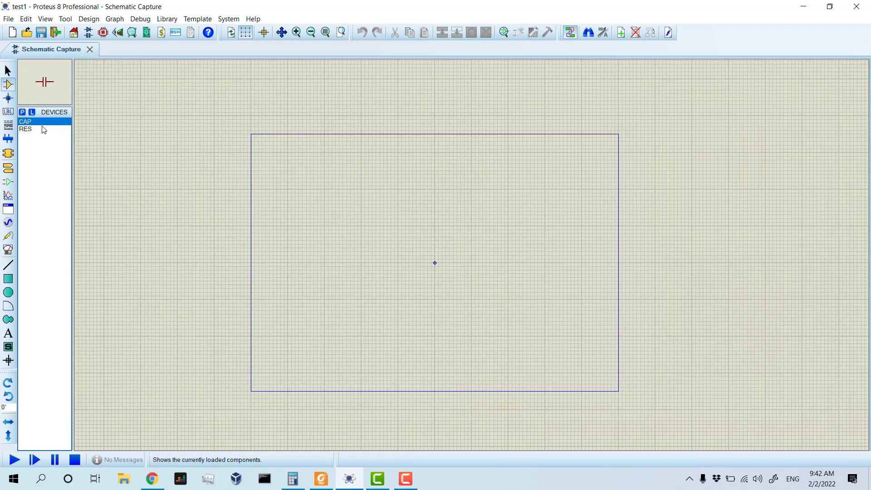
# Fit the whole sheet in the view and place a RES resistor in its upper-left quarter
pyautogui.click(35, 129)
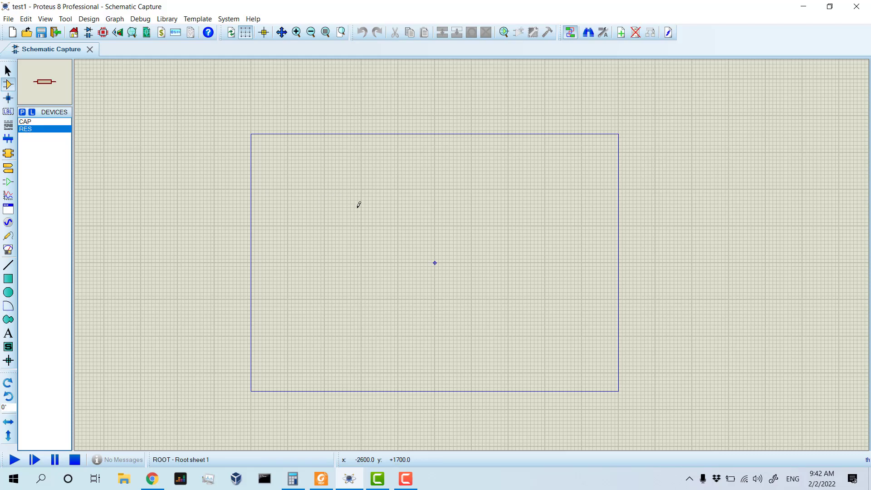
pyautogui.click(326, 33)
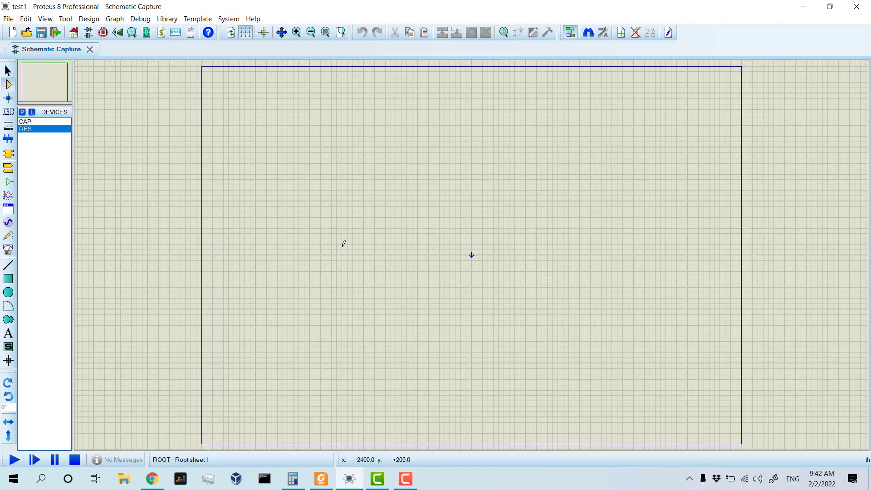
pyautogui.click(310, 179)
pyautogui.click(378, 190)
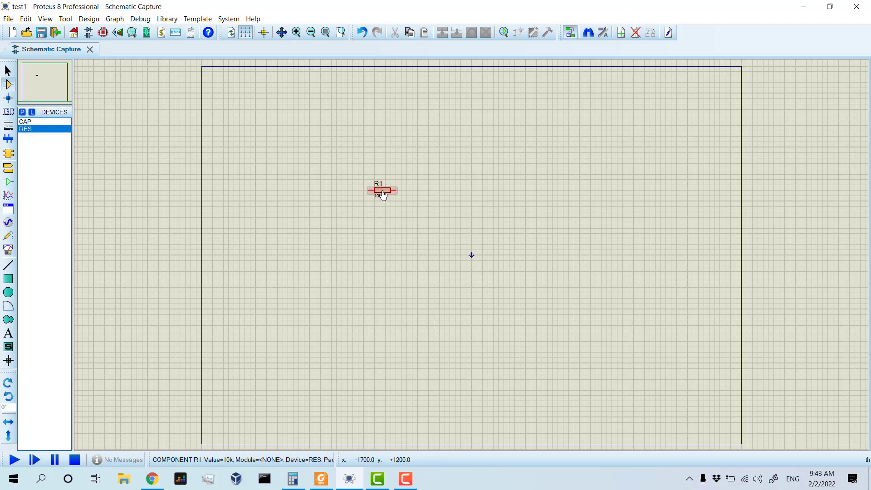
# Move resistor R1 down to just below the sheet's horizontal centre line, slightly further left
pyautogui.click(382, 194)
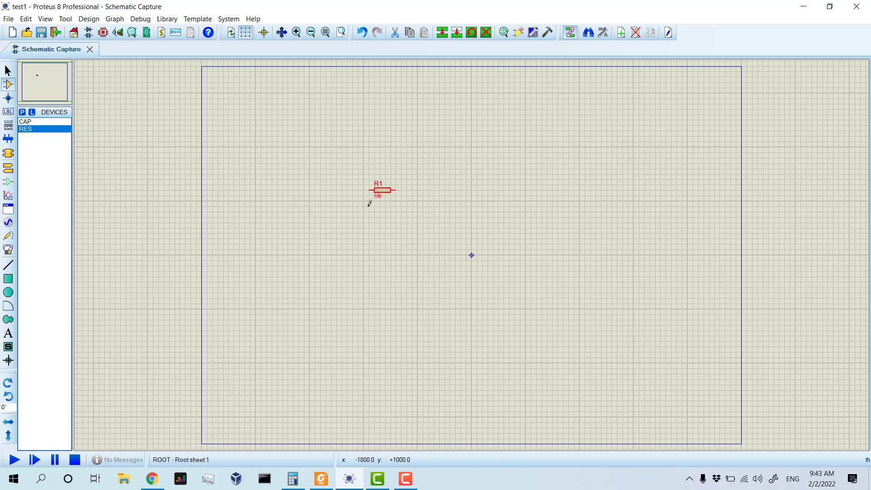
pyautogui.moveTo(378, 184); pyautogui.dragTo(367, 284)
pyautogui.hotkey('ctrl', 'z')
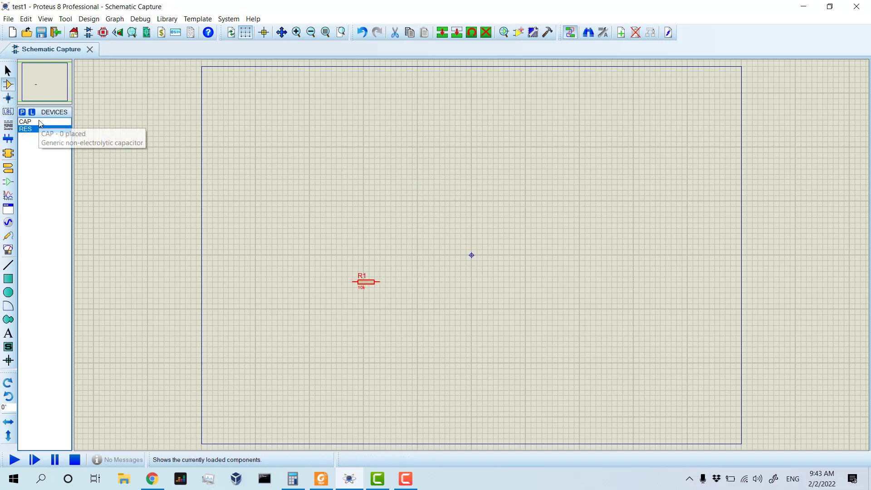
# Place a CAP capacitor to the right of resistor R1, level with it
pyautogui.click(25, 122)
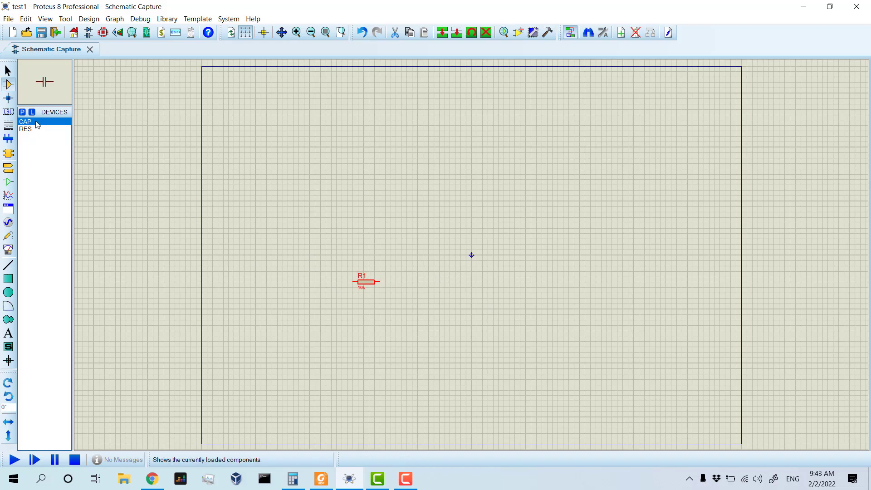
pyautogui.click(454, 274)
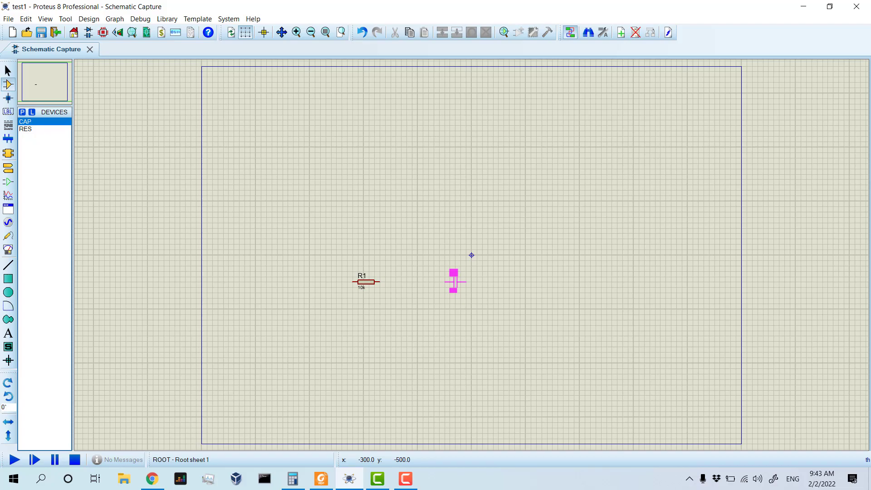
pyautogui.click(453, 281)
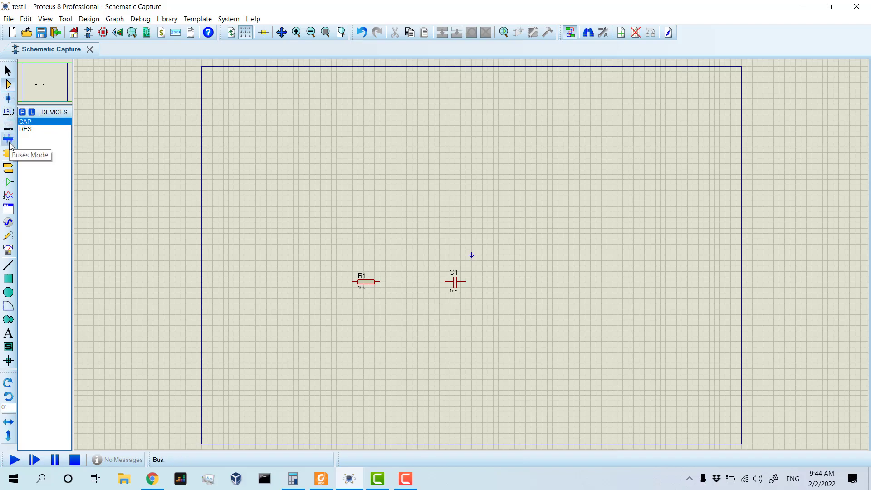
# Place a POWER terminal above resistor R1 and a GROUND terminal below and between R1 and the capacitor
pyautogui.click(8, 168)
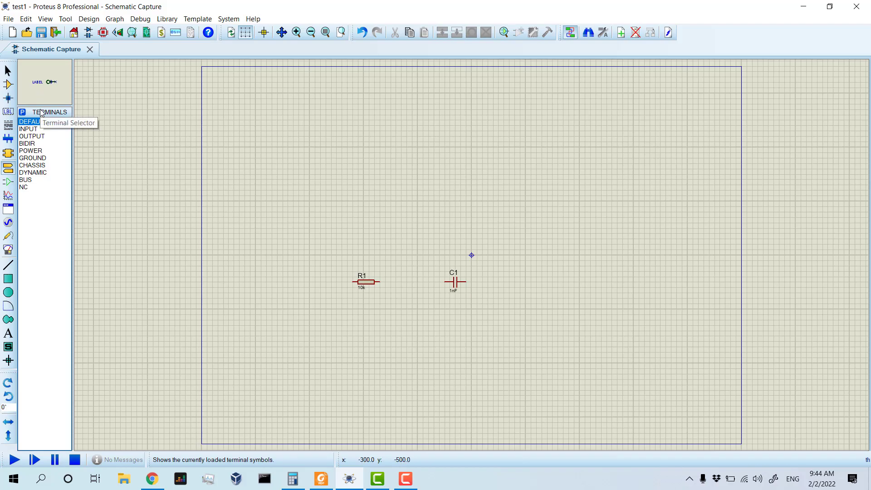
pyautogui.click(41, 129)
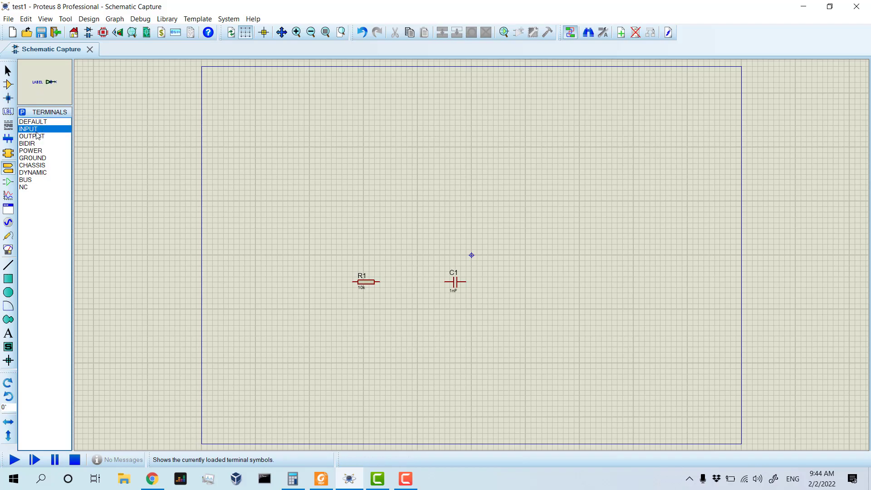
pyautogui.click(38, 144)
pyautogui.click(33, 150)
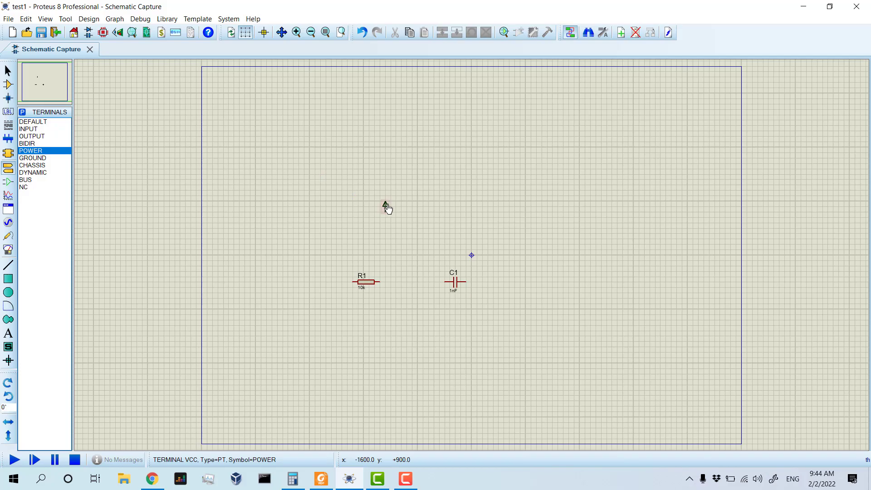
pyautogui.click(385, 206)
pyautogui.click(44, 158)
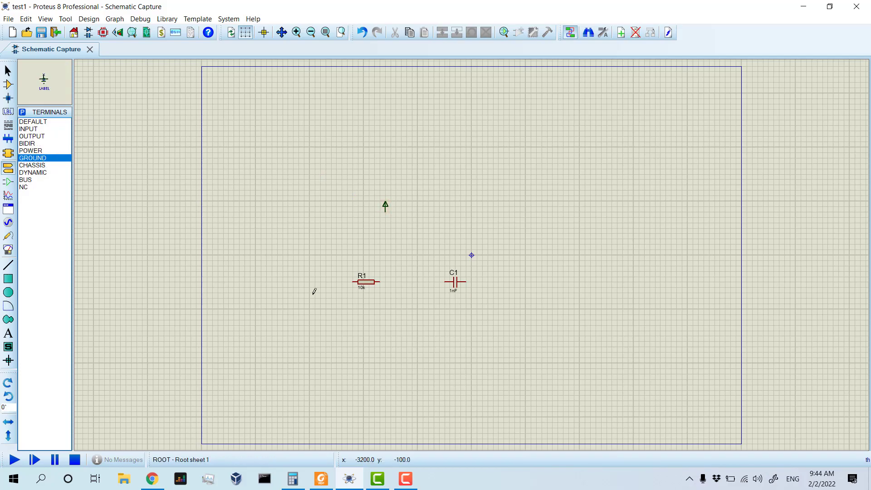
pyautogui.click(418, 353)
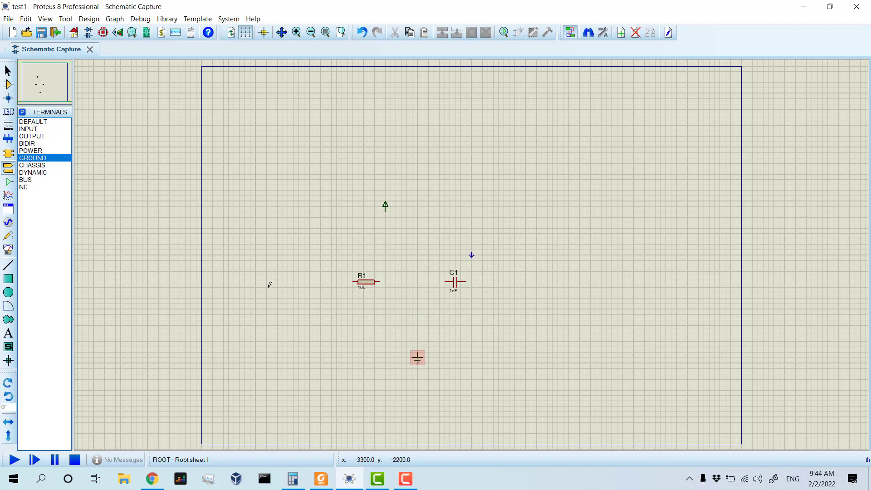
# Examine the graph types available for circuit simulation, including digital, mixed, frequency, distortion, DC sweep and AC sweep
pyautogui.click(9, 196)
pyautogui.click(39, 130)
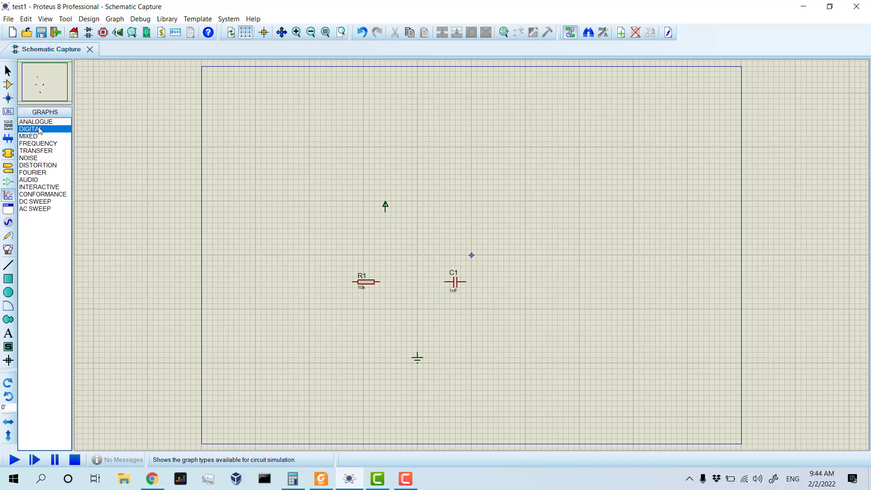
pyautogui.click(34, 138)
pyautogui.click(35, 185)
pyautogui.click(35, 202)
pyautogui.click(36, 209)
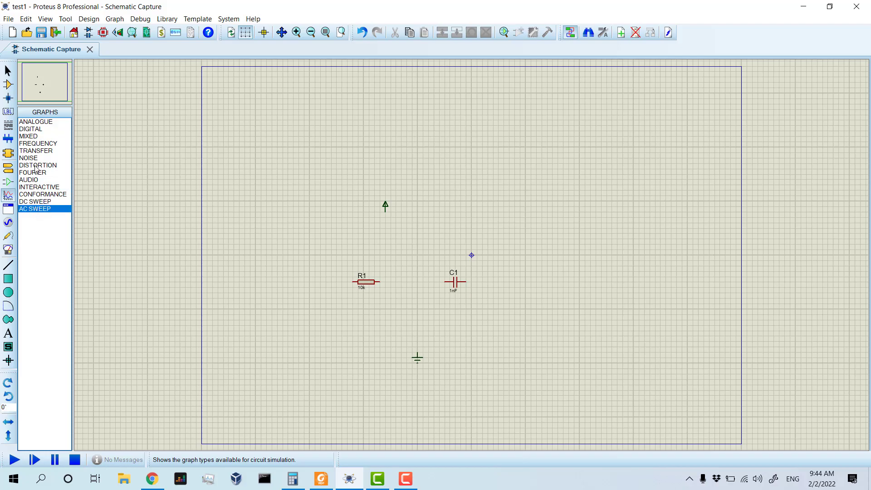
pyautogui.click(36, 165)
pyautogui.click(39, 141)
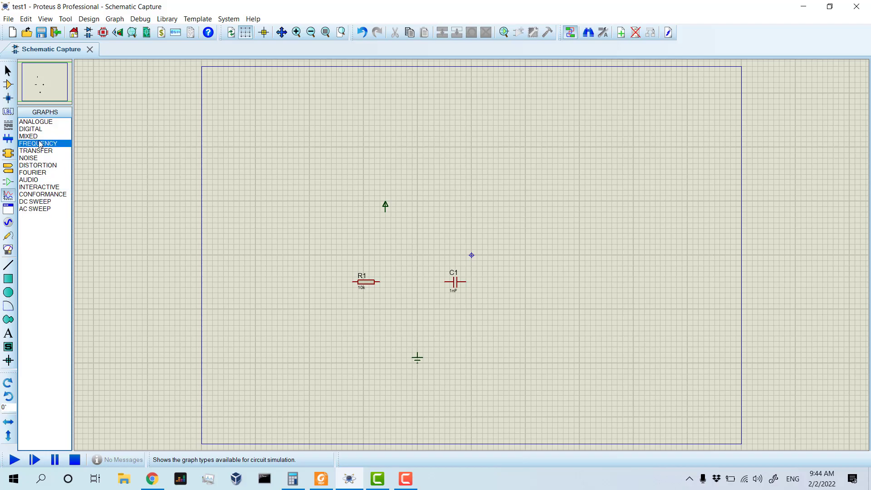
# Place a voltage probe on the sheet above and slightly right of capacitor C1
pyautogui.click(7, 237)
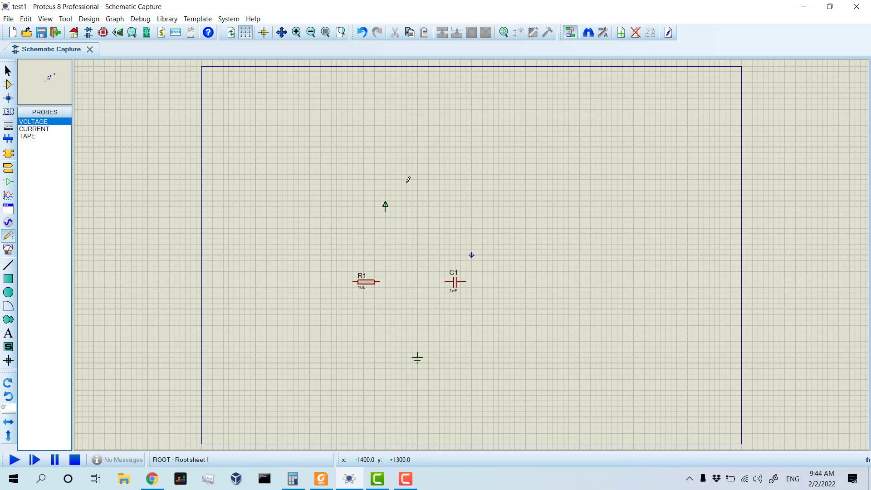
pyautogui.click(477, 211)
pyautogui.scroll(1, 489, 207)
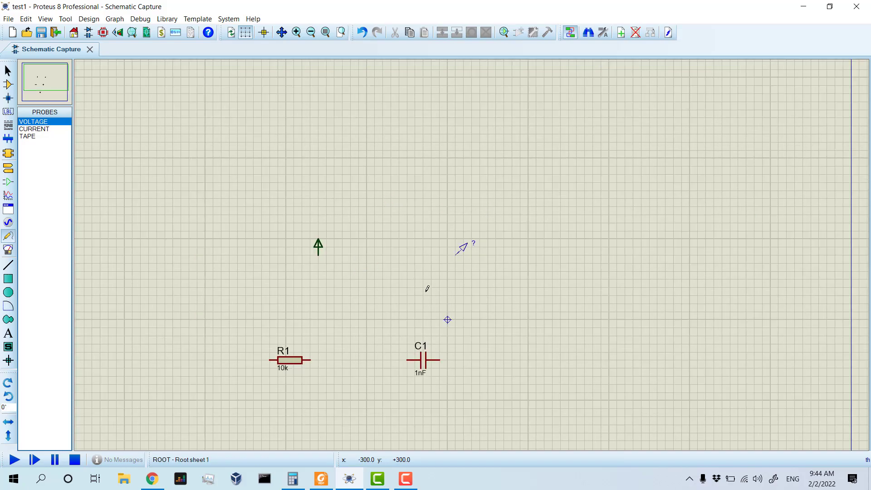
# Place a CURRENT probe below and to the right of the voltage probe
pyautogui.moveTo(495, 305); pyautogui.dragTo(511, 197)
pyautogui.click(34, 128)
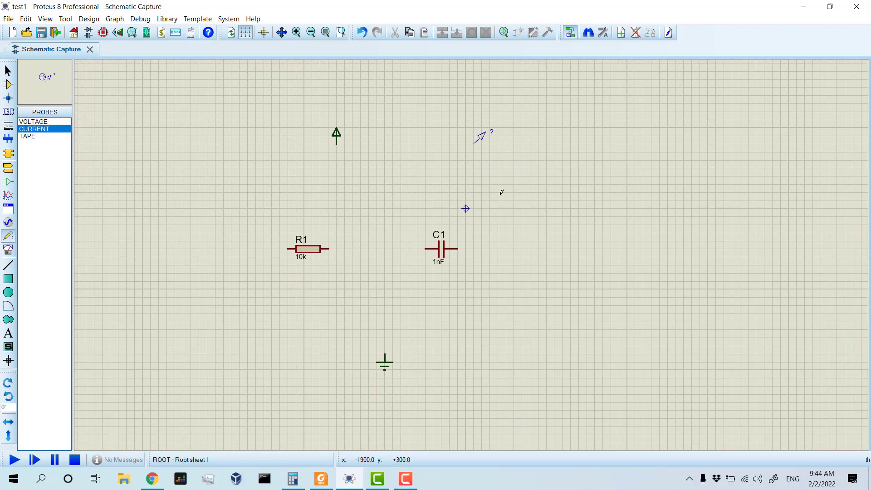
pyautogui.click(546, 182)
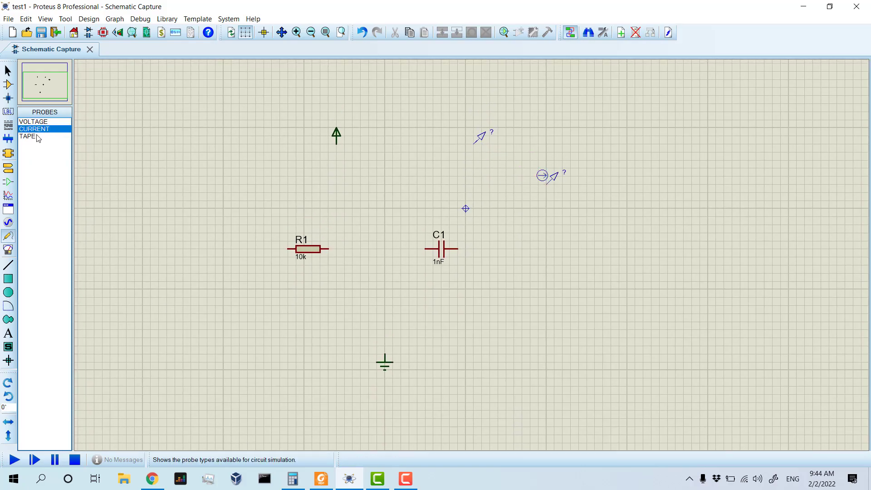
# Place an OSCILLOSCOPE virtual instrument below and to the right of capacitor C1
pyautogui.click(7, 249)
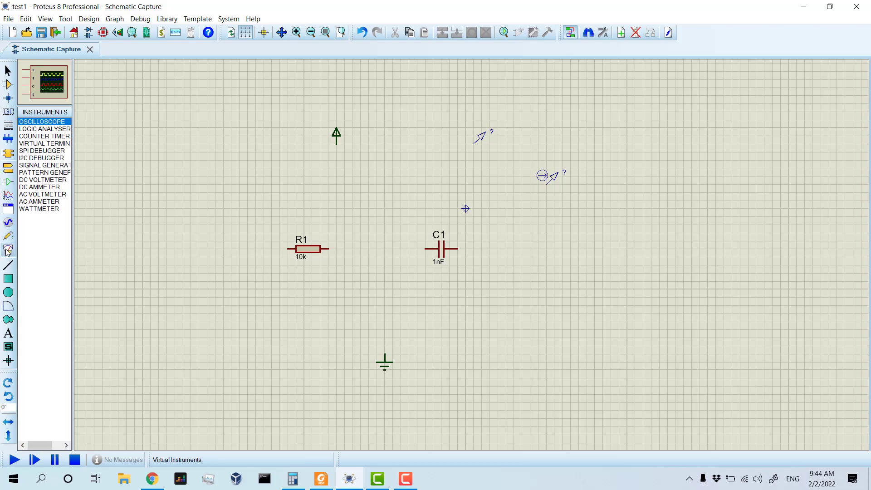
pyautogui.click(559, 238)
pyautogui.click(582, 309)
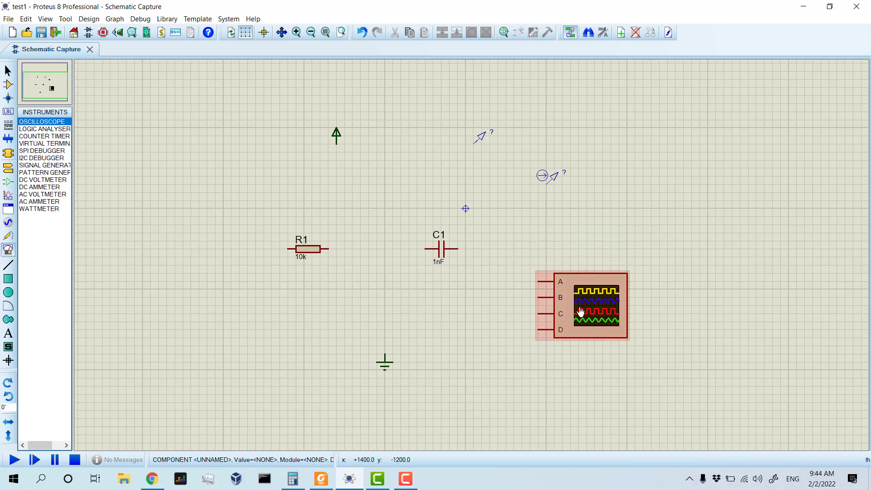
# Place a LOGIC ANALYSER to the upper right of the oscilloscope and a COUNTER TIMER to the left of the POWER terminal
pyautogui.click(35, 129)
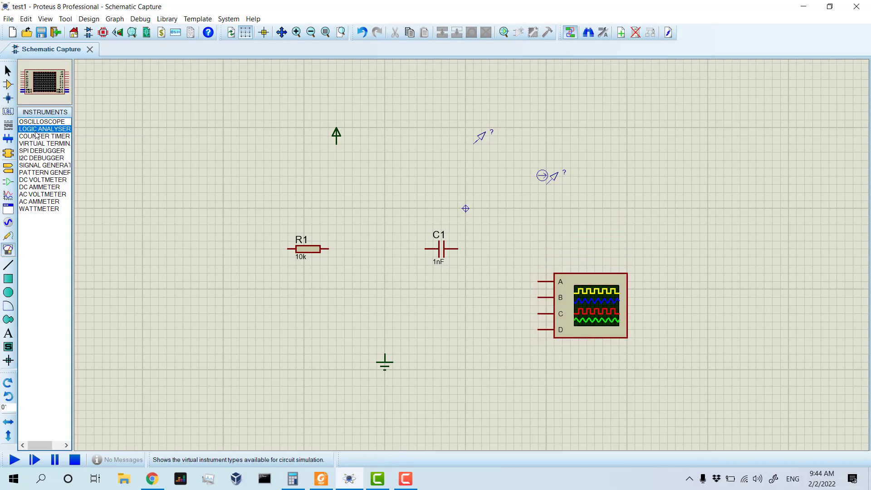
pyautogui.click(687, 216)
pyautogui.click(685, 216)
pyautogui.click(54, 136)
pyautogui.click(320, 144)
pyautogui.click(183, 143)
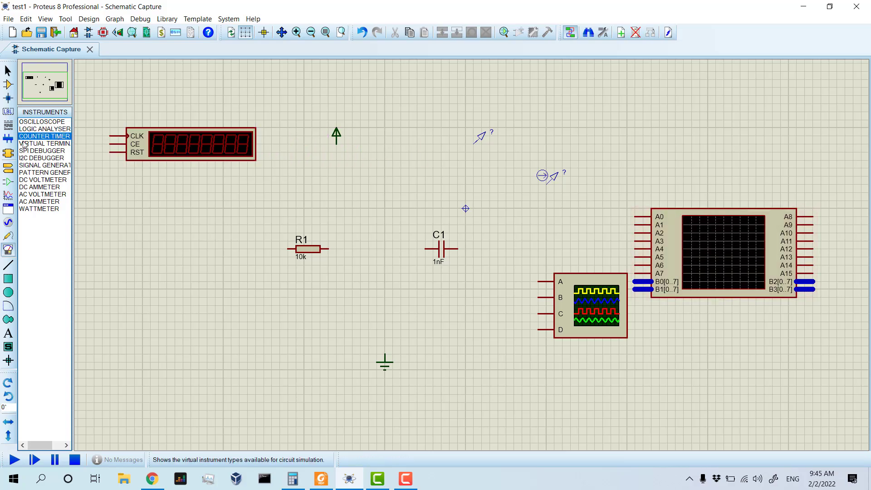
# Place an I2C DEBUGGER below the counter timer, to the left of resistor R1
pyautogui.click(41, 158)
pyautogui.click(150, 233)
pyautogui.click(140, 237)
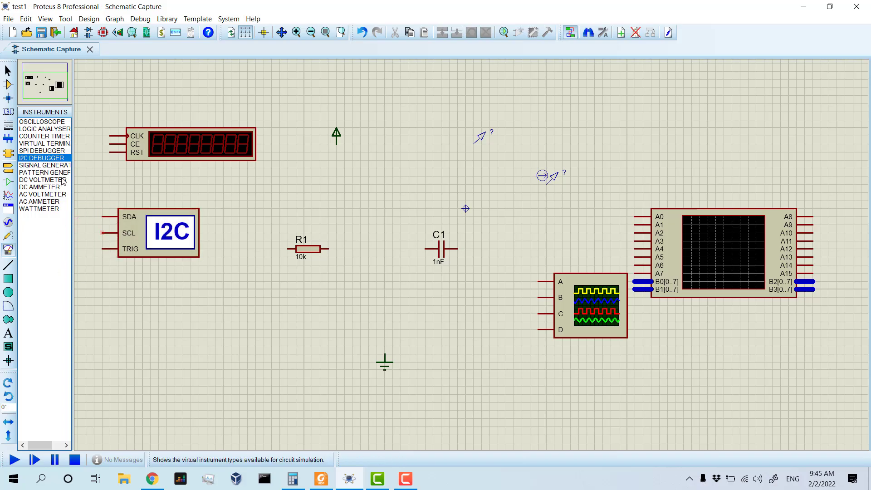
# Place an AC VOLTMETER below the I2C debugger and a DC AMMETER just to its lower right
pyautogui.click(48, 195)
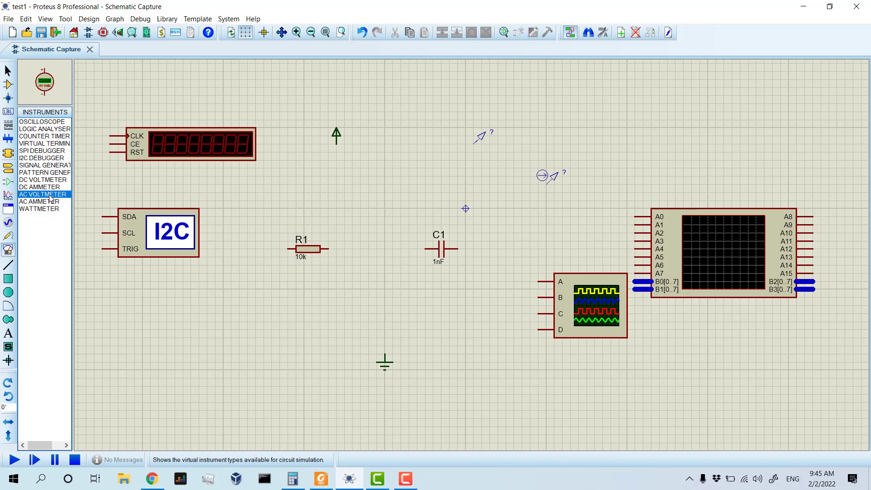
pyautogui.click(142, 297)
pyautogui.click(63, 187)
pyautogui.click(190, 321)
pyautogui.click(191, 322)
# Place a DC VOLTMETER below the AC voltmeter and a WATTMETER between it and the GROUND terminal
pyautogui.click(28, 180)
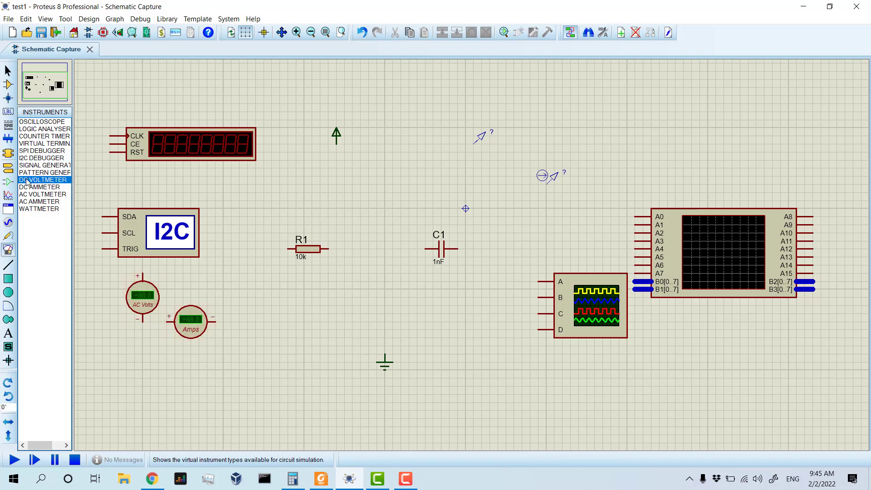
pyautogui.click(150, 354)
pyautogui.click(150, 353)
pyautogui.click(38, 209)
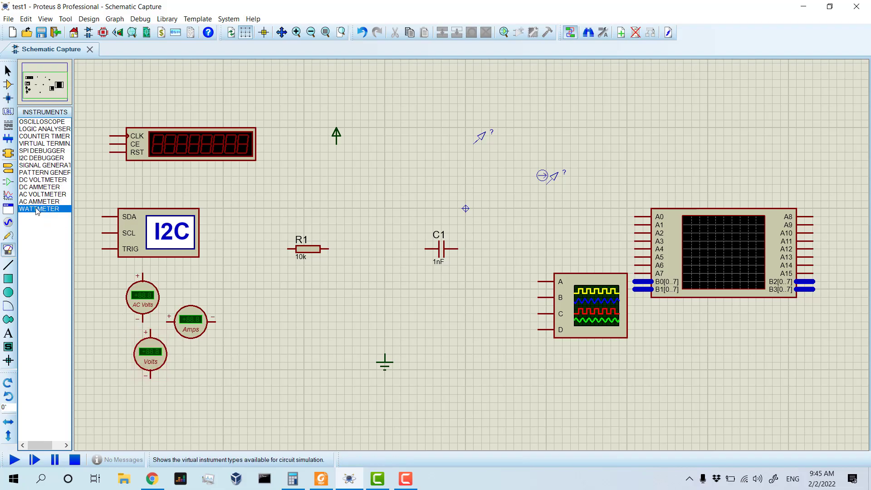
pyautogui.click(280, 354)
pyautogui.click(279, 354)
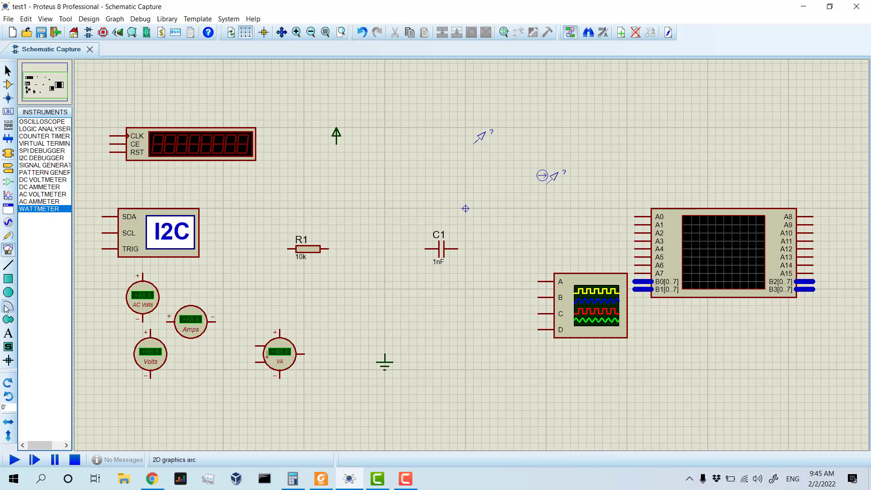
# Draw a 2D graphics box in COMPONENT style above the logic analyser
pyautogui.click(7, 280)
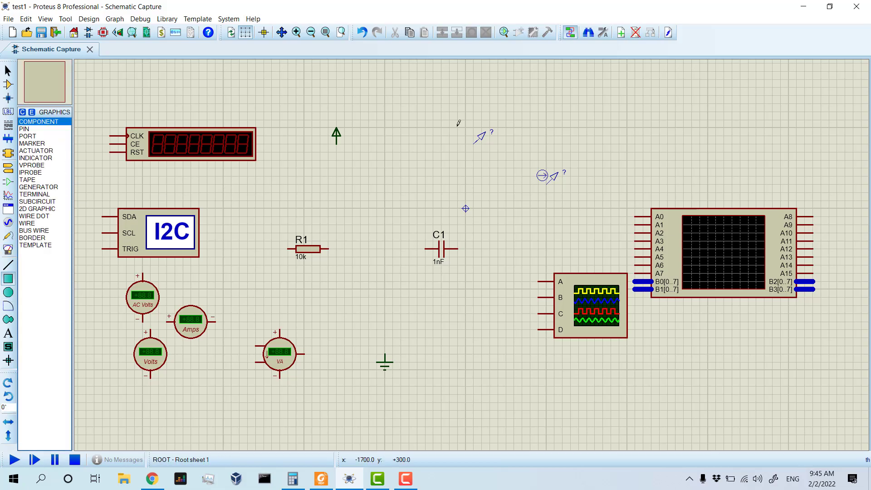
pyautogui.moveTo(704, 101); pyautogui.dragTo(594, 176)
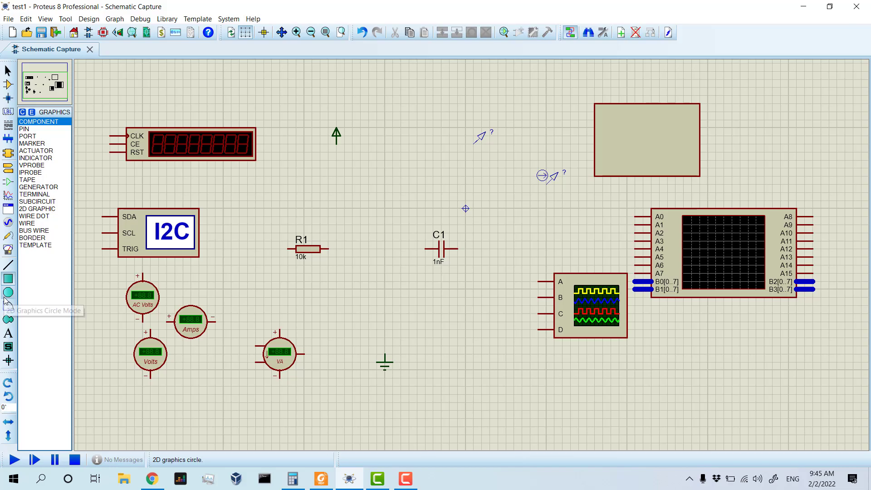
# Start a 2D graphics text between the GROUND terminal and oscilloscope with the author's name as its string, and browse the fonts, keeping Default Font
pyautogui.click(8, 333)
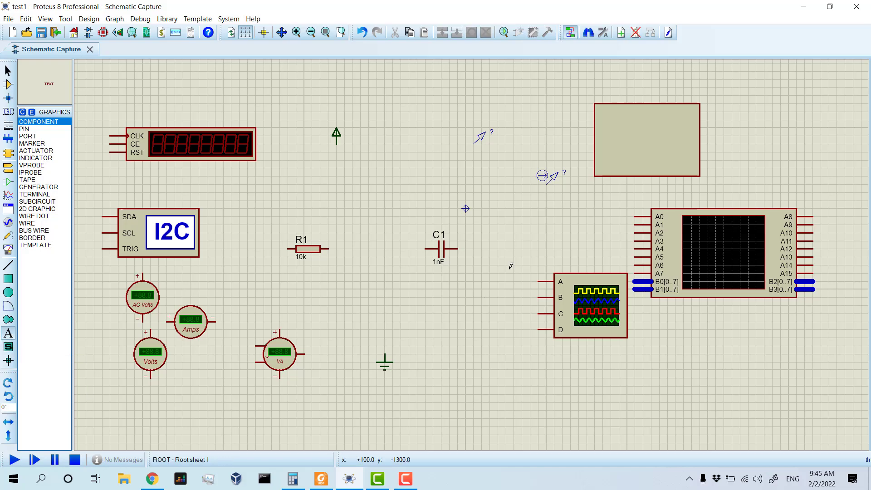
pyautogui.click(436, 336)
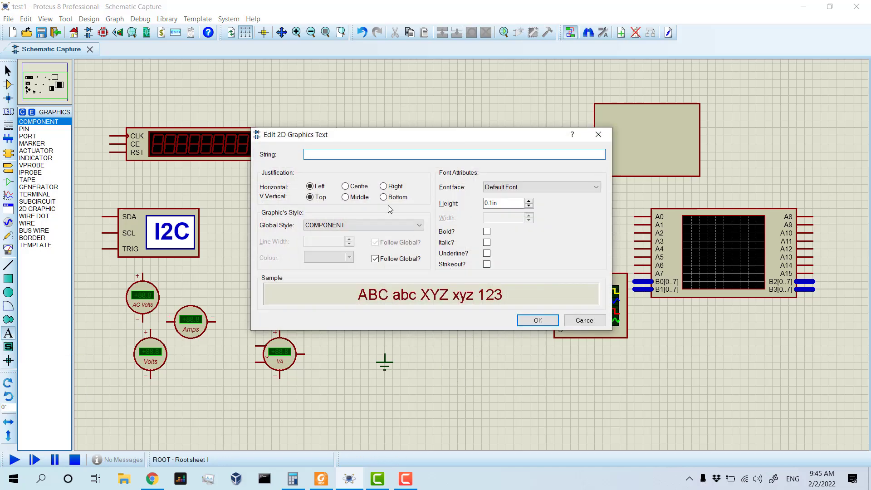
pyautogui.write('Efiefiakbari')
pyautogui.click(502, 188)
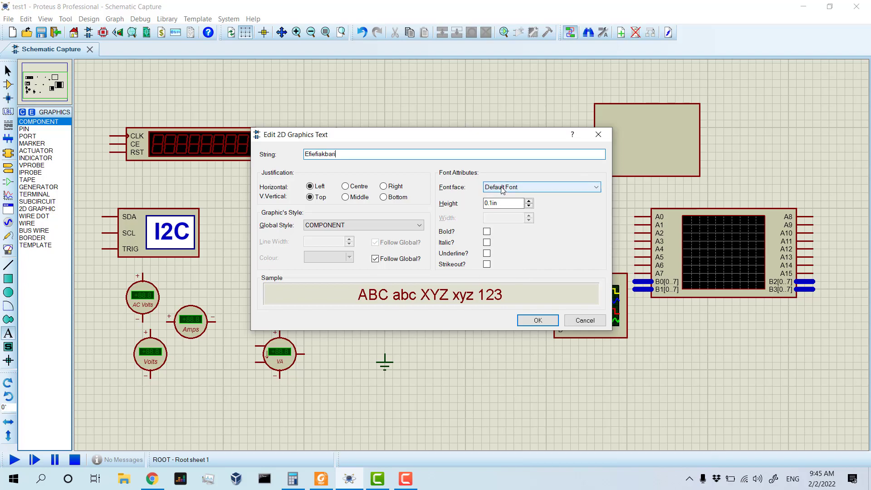
pyautogui.scroll(-7, 531, 225)
pyautogui.moveTo(598, 211); pyautogui.dragTo(597, 254)
pyautogui.click(482, 159)
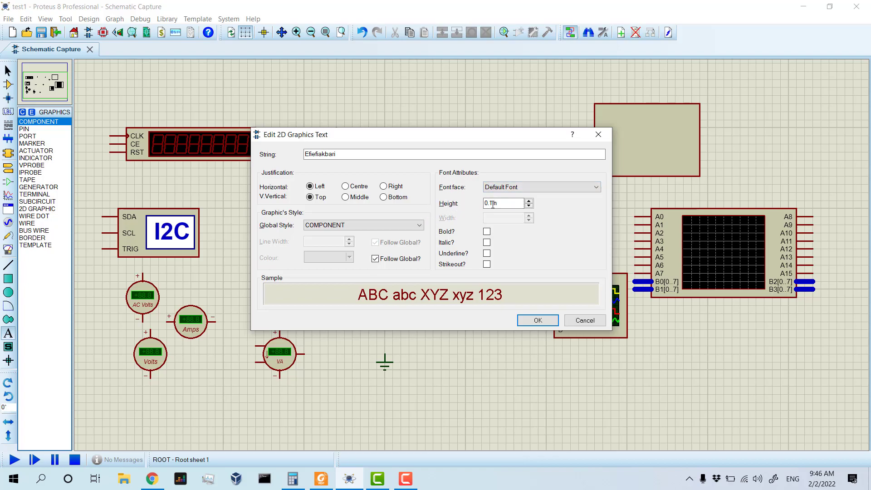
# Set the text height to 0.5in, make it bold and italic, and place it on the sheet
pyautogui.moveTo(492, 204); pyautogui.dragTo(488, 203)
pyautogui.write('5')
pyautogui.click(487, 232)
pyautogui.click(487, 243)
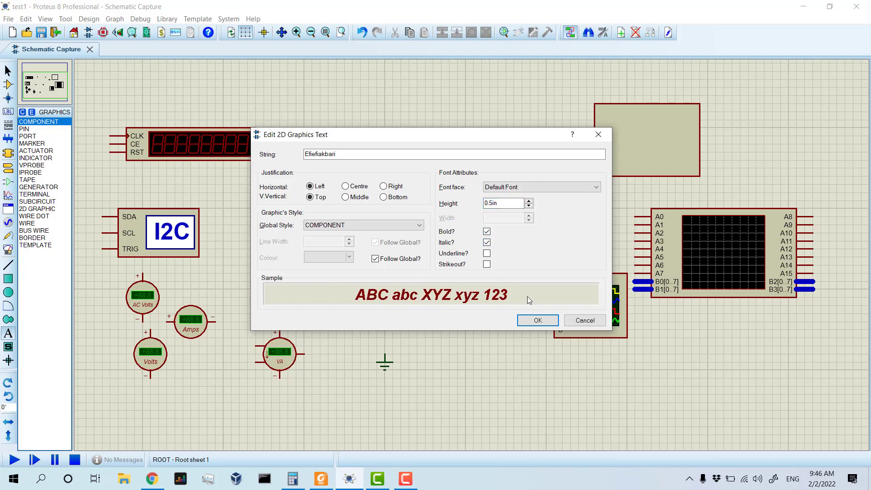
pyautogui.click(537, 320)
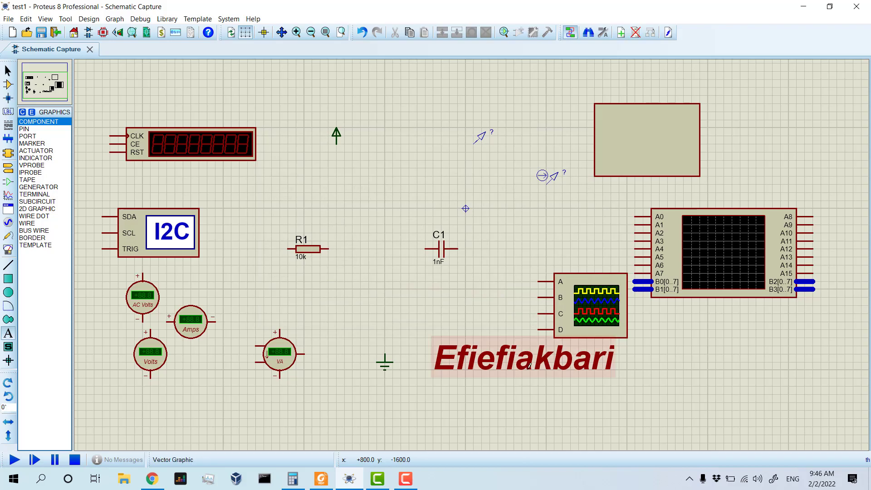
pyautogui.click(503, 360)
pyautogui.click(585, 319)
pyautogui.rightClick(486, 365)
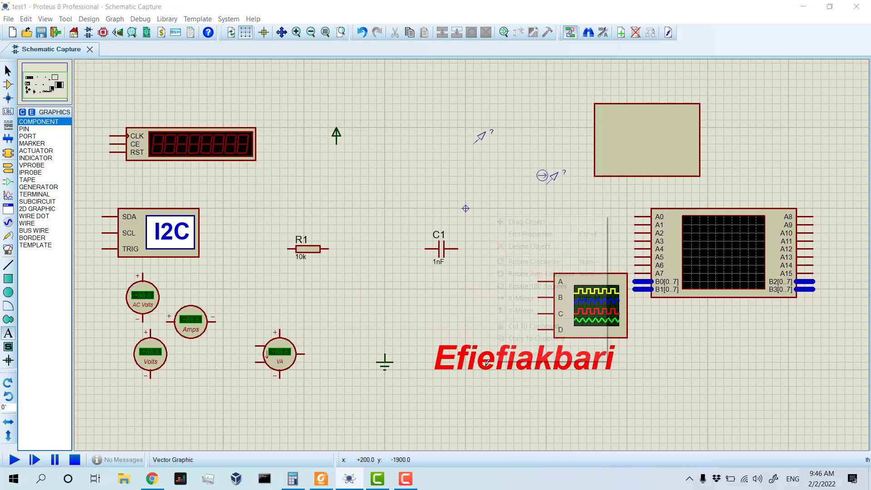
pyautogui.click(486, 362)
pyautogui.click(584, 320)
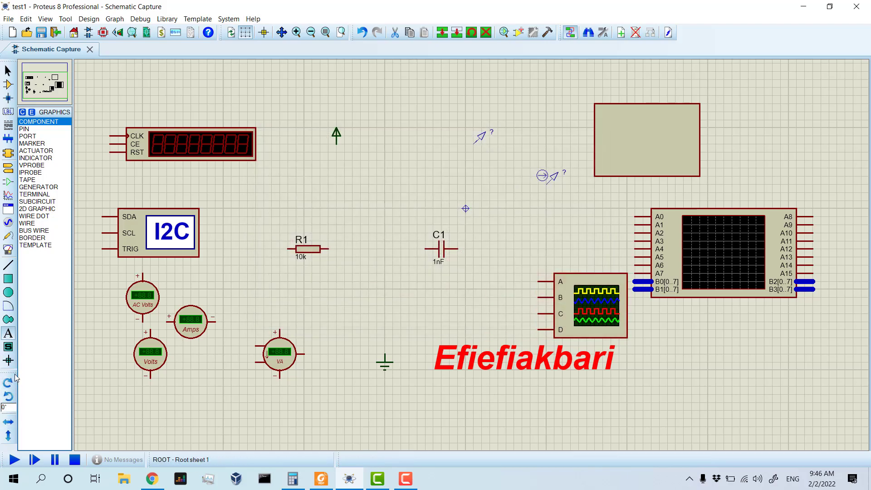
# Select the CAP device for placement and rotate its orientation clockwise through a full turn back to 0°
pyautogui.click(8, 85)
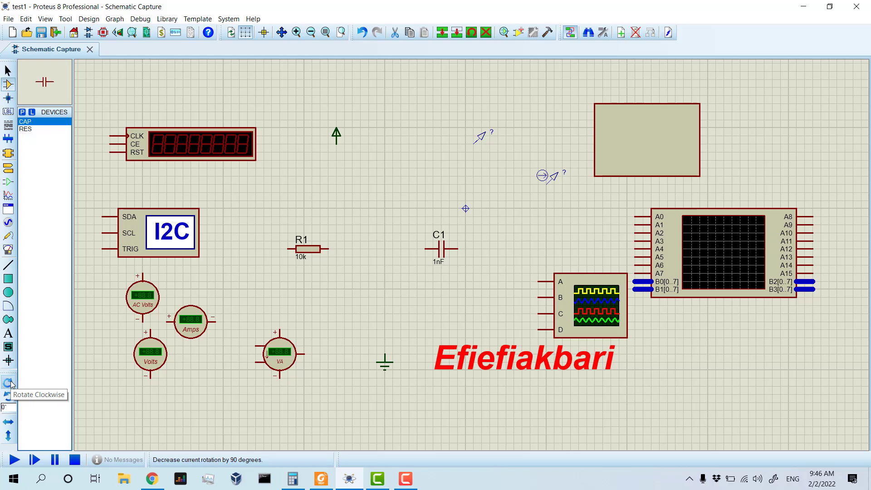
pyautogui.click(33, 88)
pyautogui.click(44, 84)
pyautogui.click(43, 126)
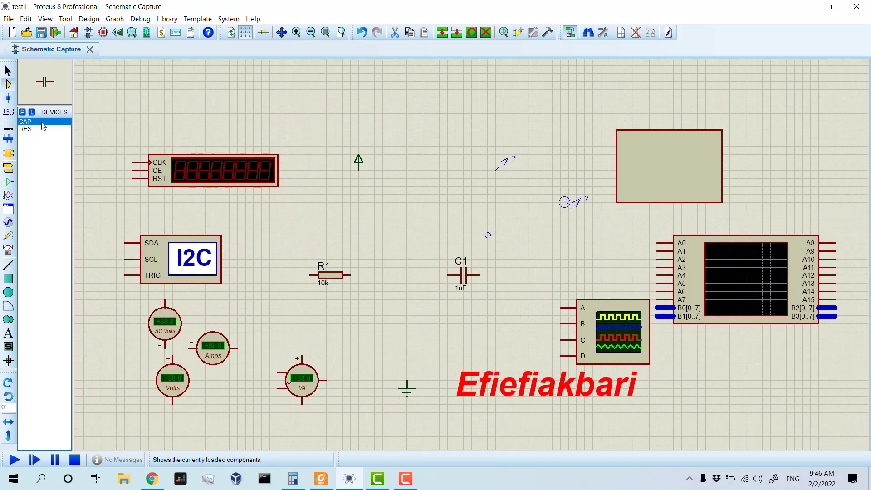
pyautogui.click(9, 383)
pyautogui.click(8, 382)
pyautogui.click(9, 383)
pyautogui.click(9, 382)
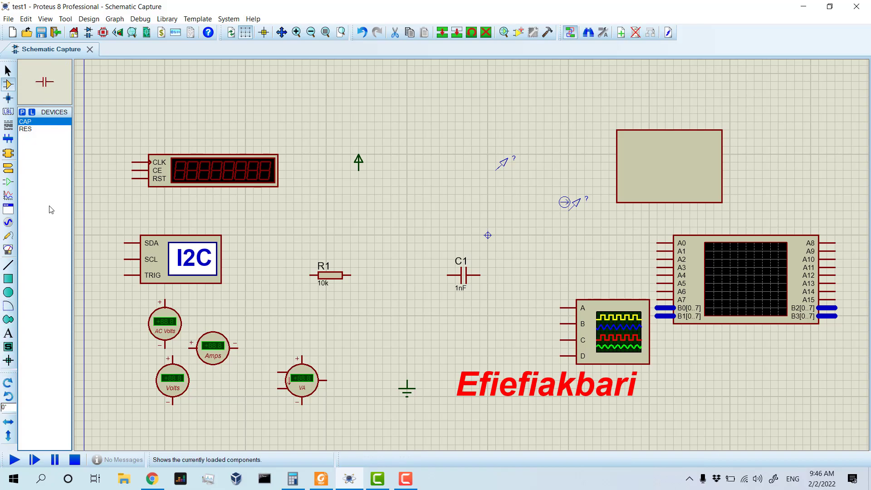
# Place a second CAP capacitor, rotated 90° anti-clockwise, to the right of the POWER terminal
pyautogui.click(7, 397)
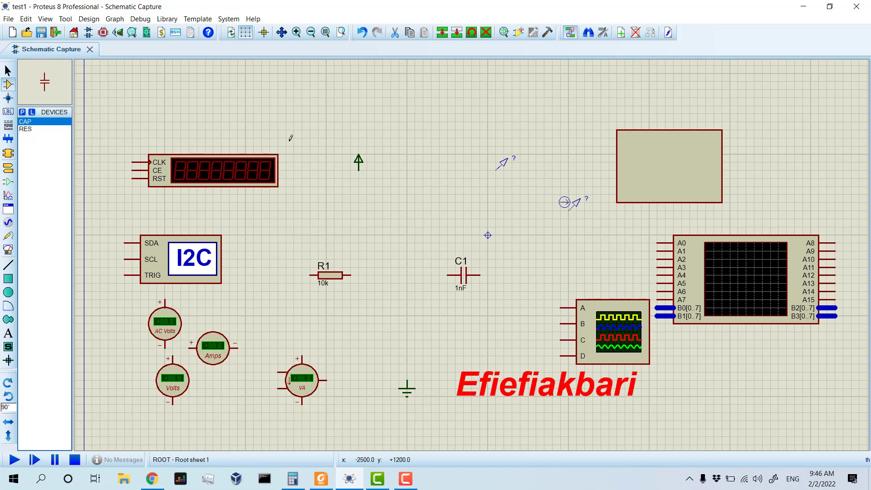
pyautogui.click(438, 135)
pyautogui.click(407, 154)
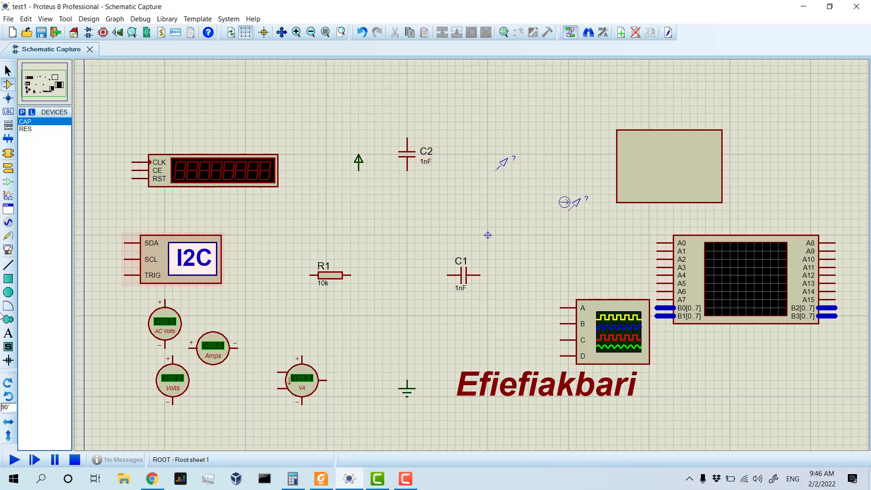
# Try to set the rotation angle of the CAP device to 45°
pyautogui.click(14, 408)
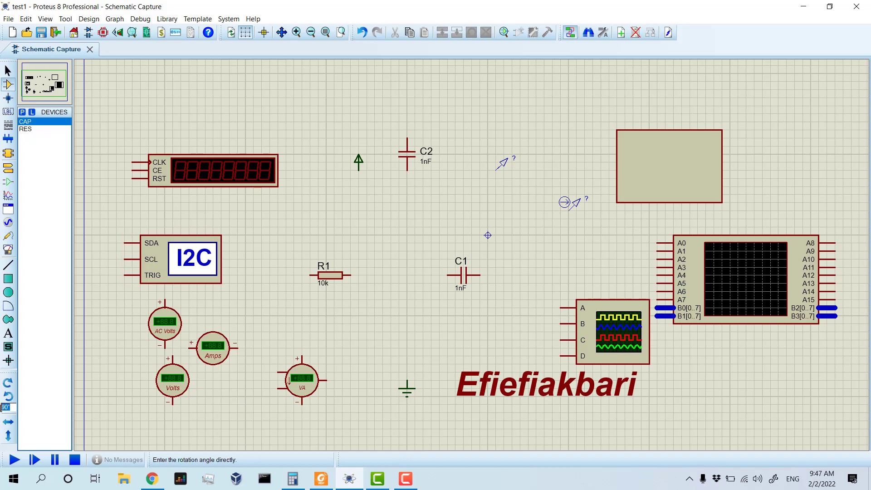
pyautogui.click(25, 123)
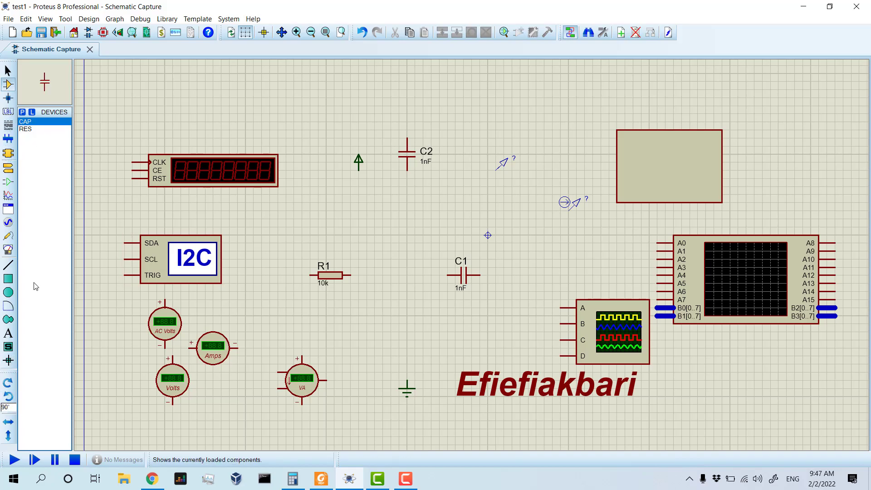
pyautogui.click(3, 407)
pyautogui.write('45')
pyautogui.press('Return')
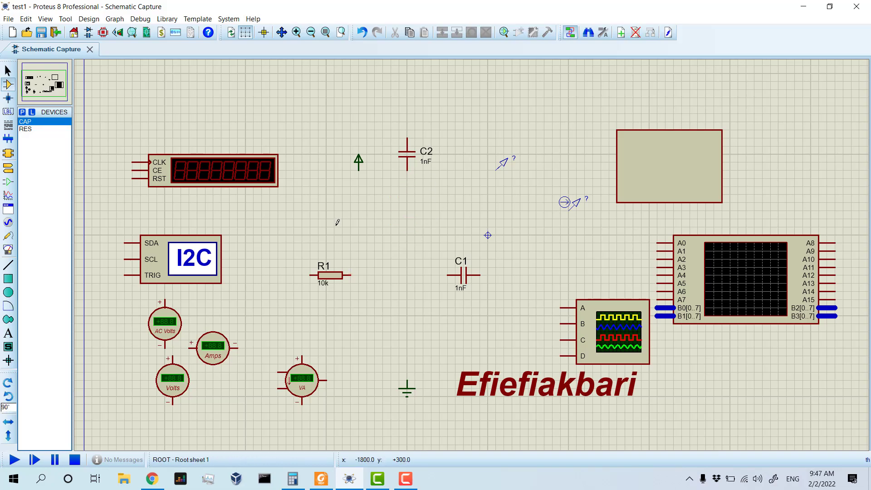
# Rotate the CAP device's placement orientation clockwise until it is back at 0°
pyautogui.click(6, 389)
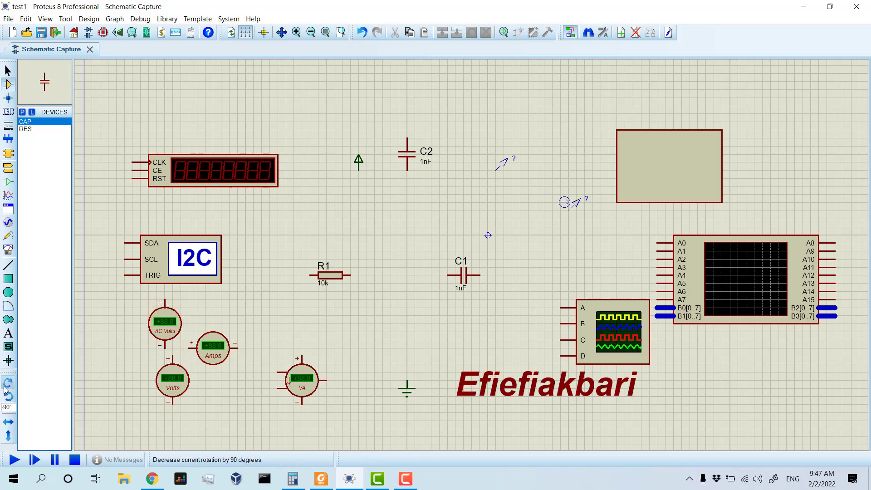
pyautogui.click(9, 389)
pyautogui.click(9, 385)
pyautogui.click(9, 384)
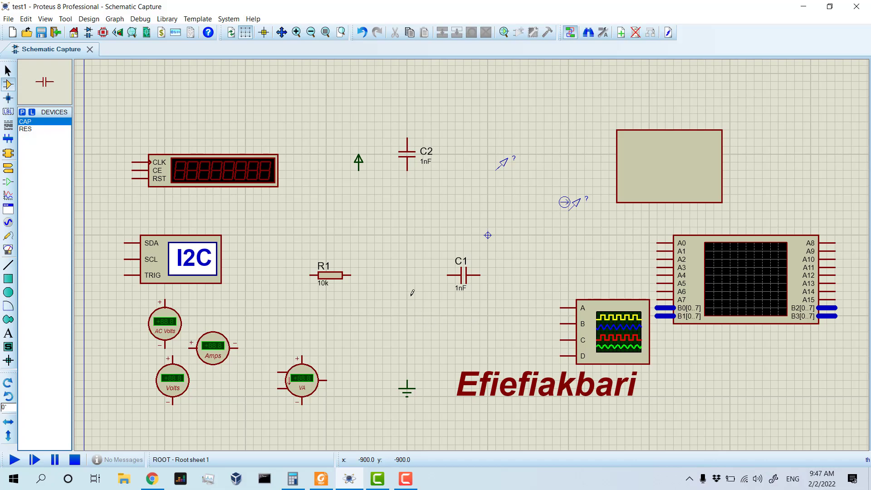
pyautogui.scroll(-2, 408, 293)
pyautogui.scroll(1, 461, 279)
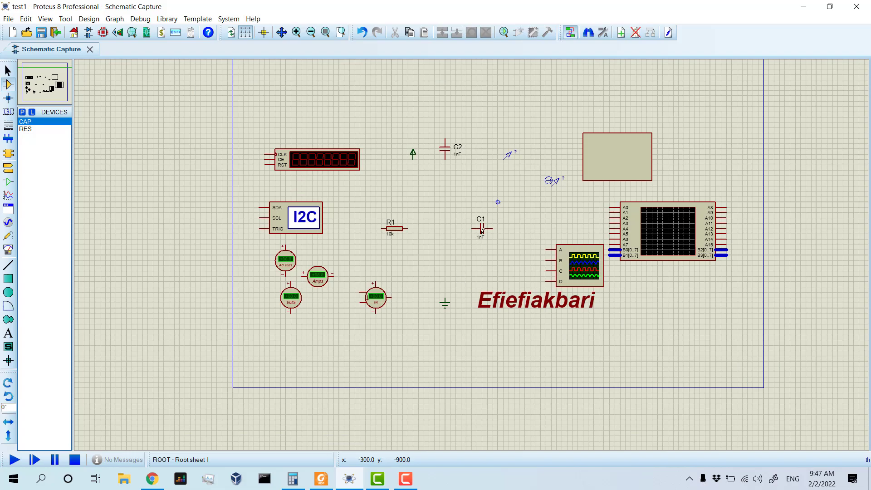
pyautogui.scroll(1, 471, 254)
pyautogui.scroll(-1, 485, 222)
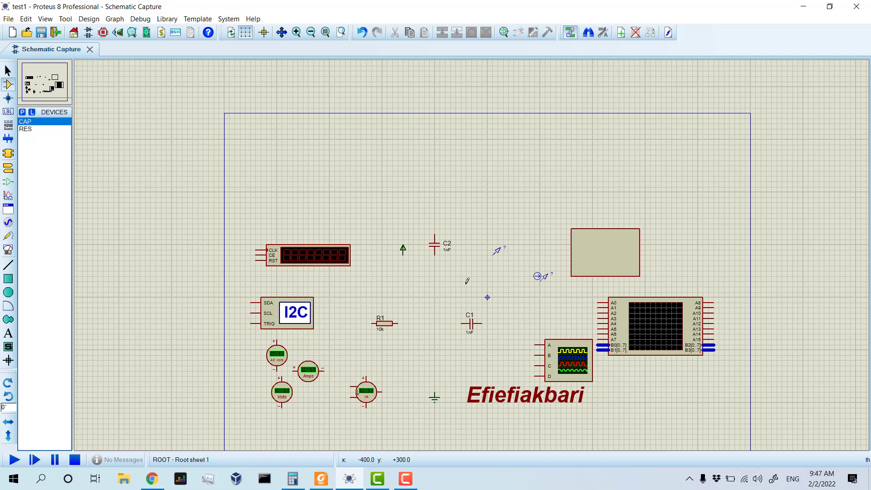
# Switch to Google Chrome to view the author's YouTube channel page
pyautogui.click(152, 478)
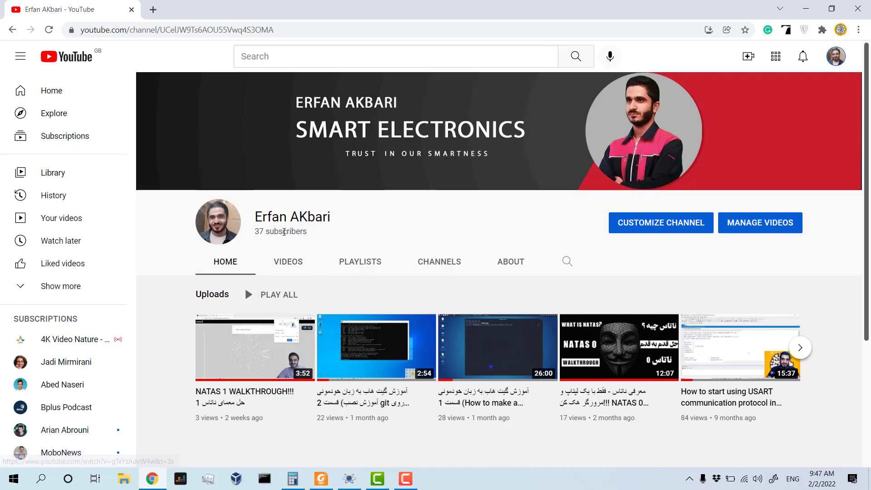